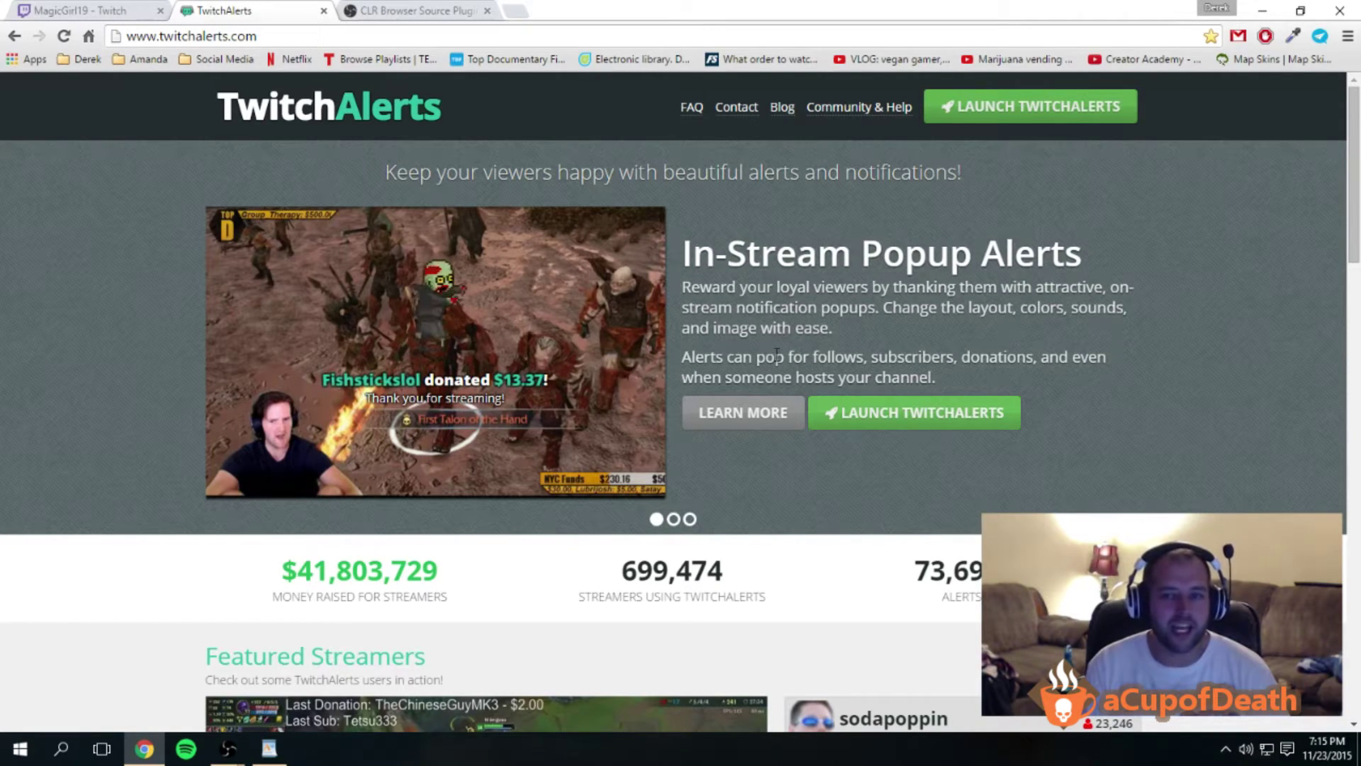
Highlight 'follows' and 'subscribers' in the TwitchAlerts homepage description.
double_click(816, 355)
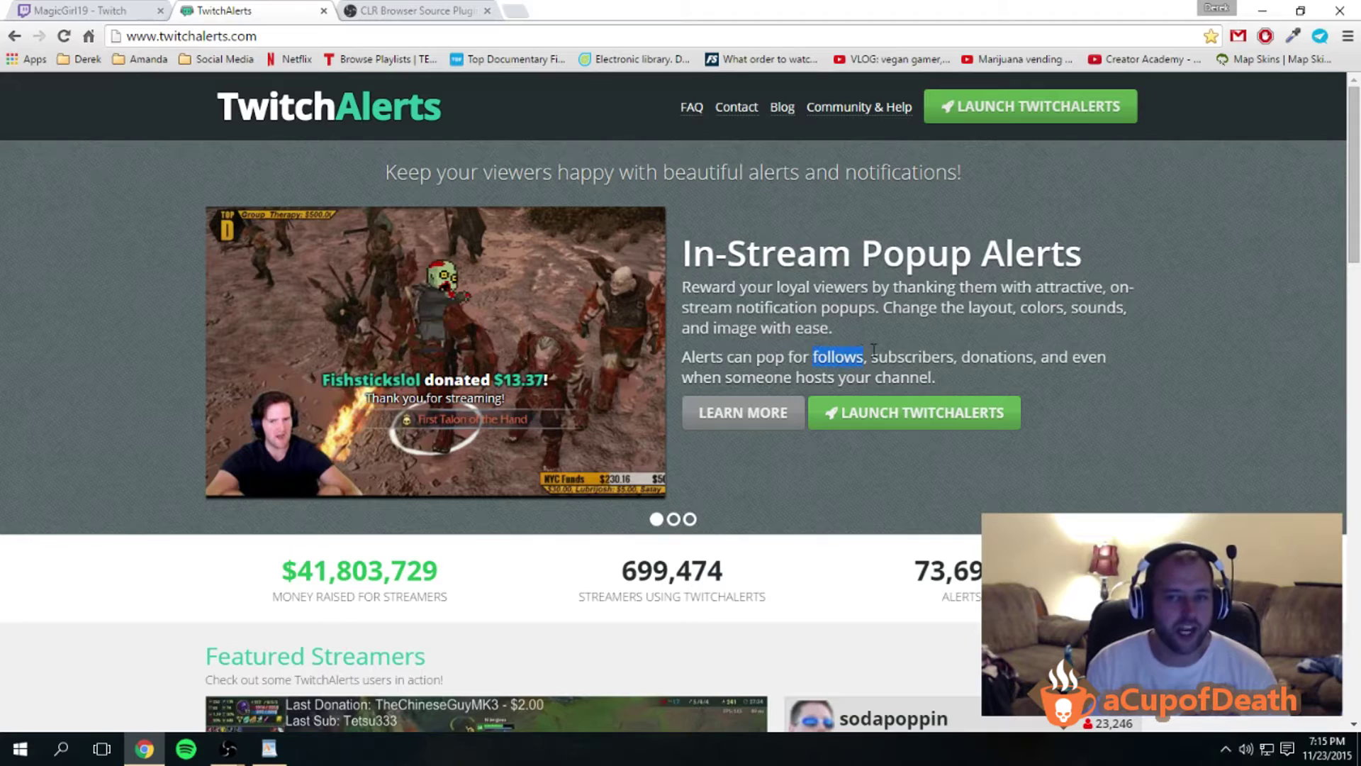
left_click_drag(871, 356, 953, 355)
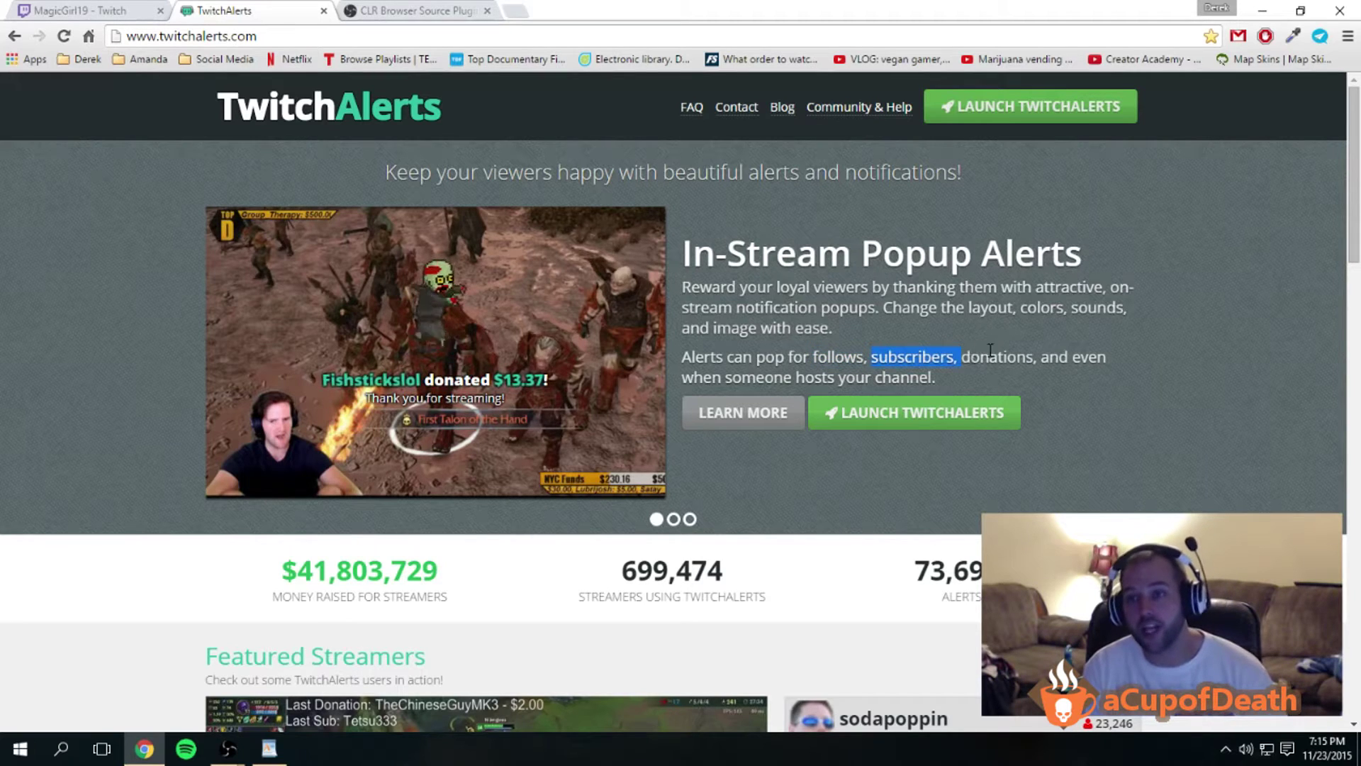
left_click(724, 376)
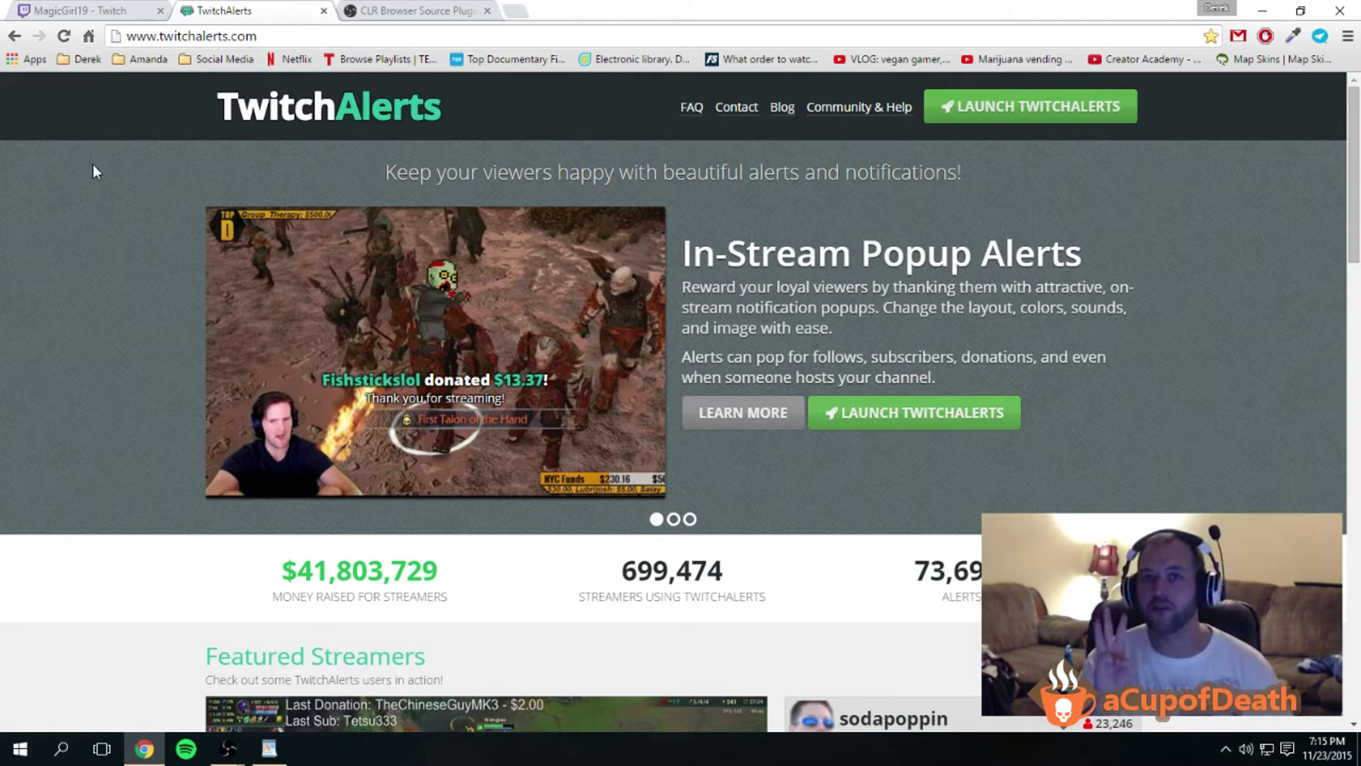
Look over the Twitch channel page, then go back to TwitchAlerts and launch the dashboard.
left_click(85, 10)
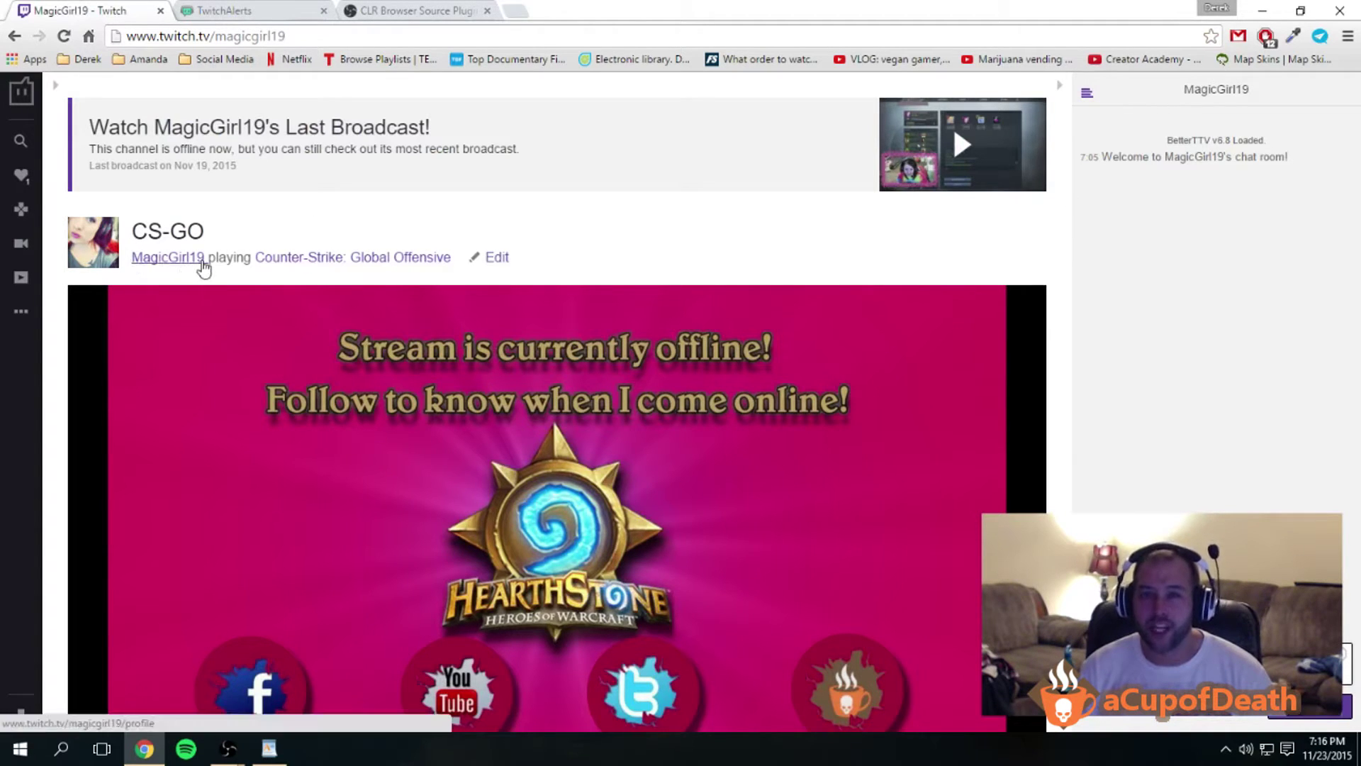
scroll(542, 234, "down", 7)
scroll(537, 232, "down", 7)
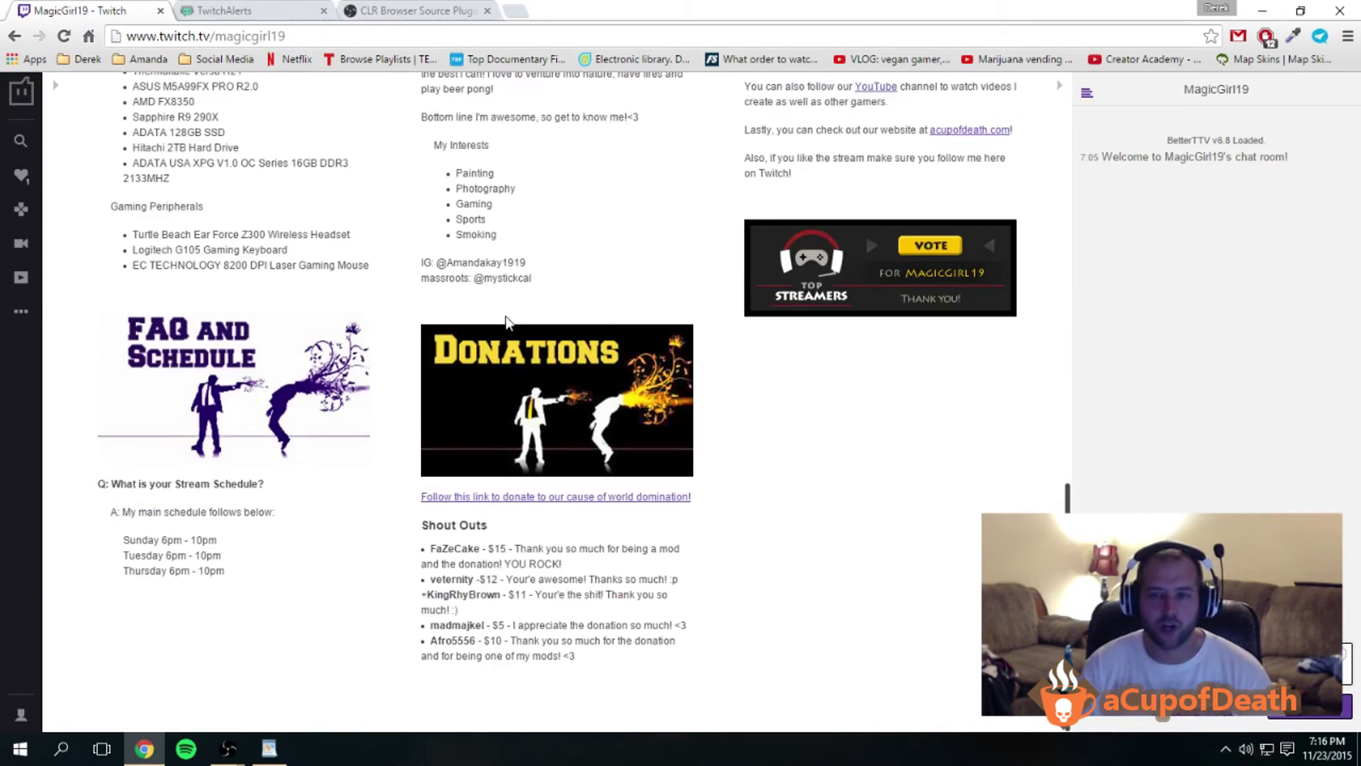
scroll(518, 270, "up", 8)
scroll(500, 308, "up", 5)
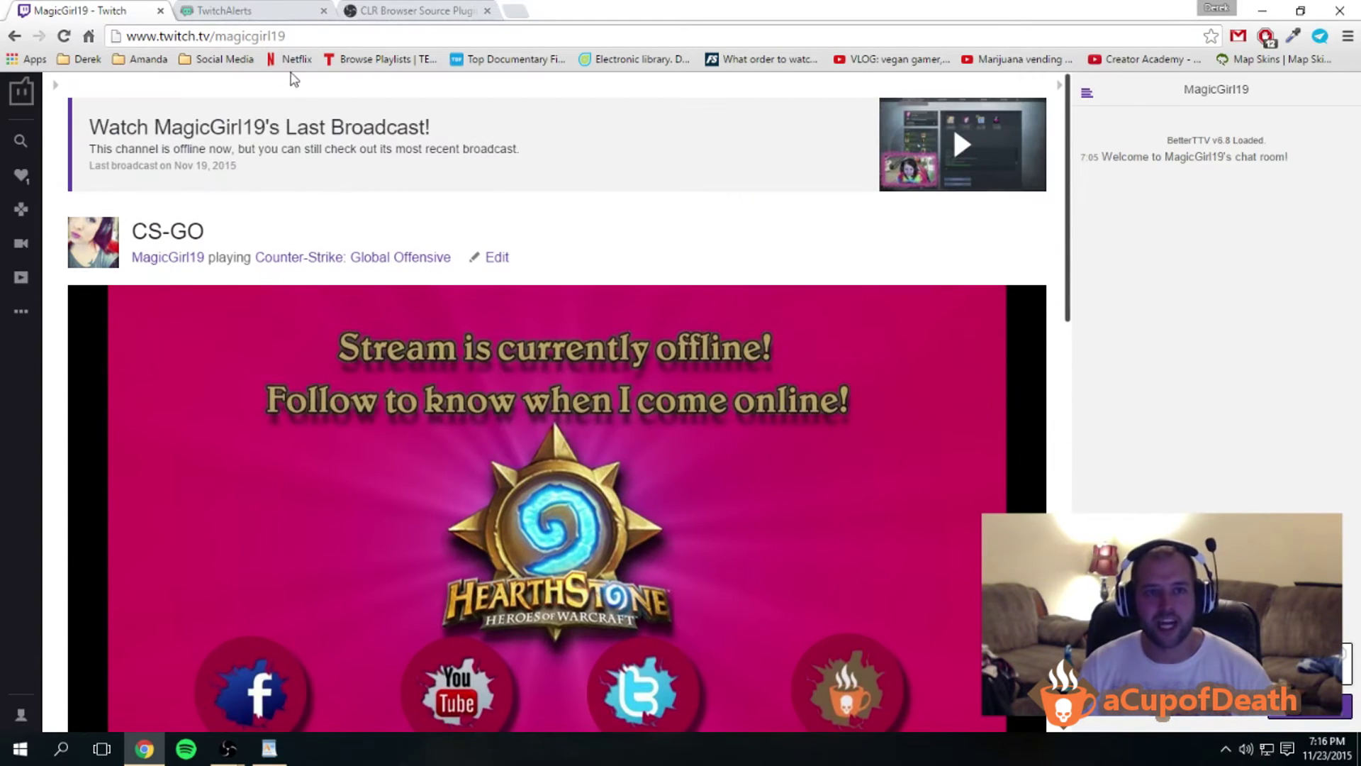
left_click(254, 10)
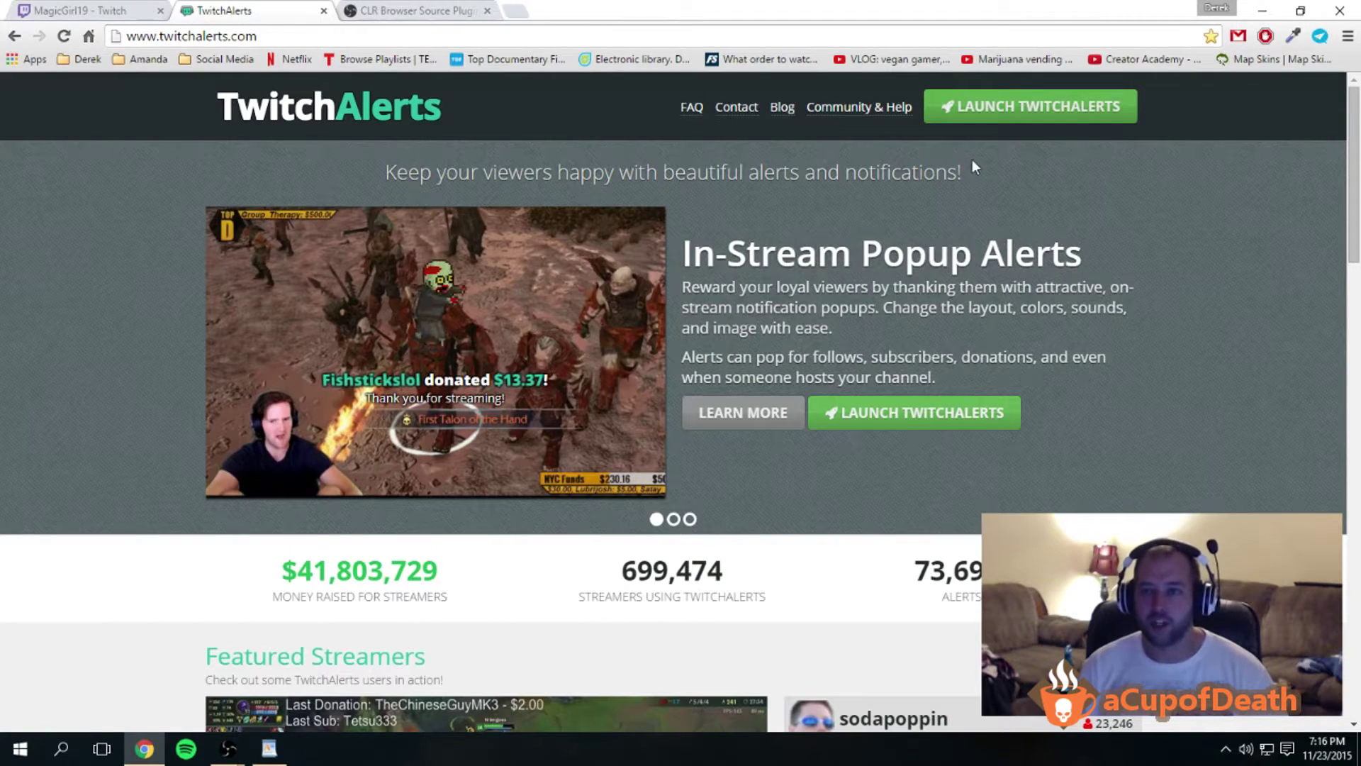
left_click(968, 116)
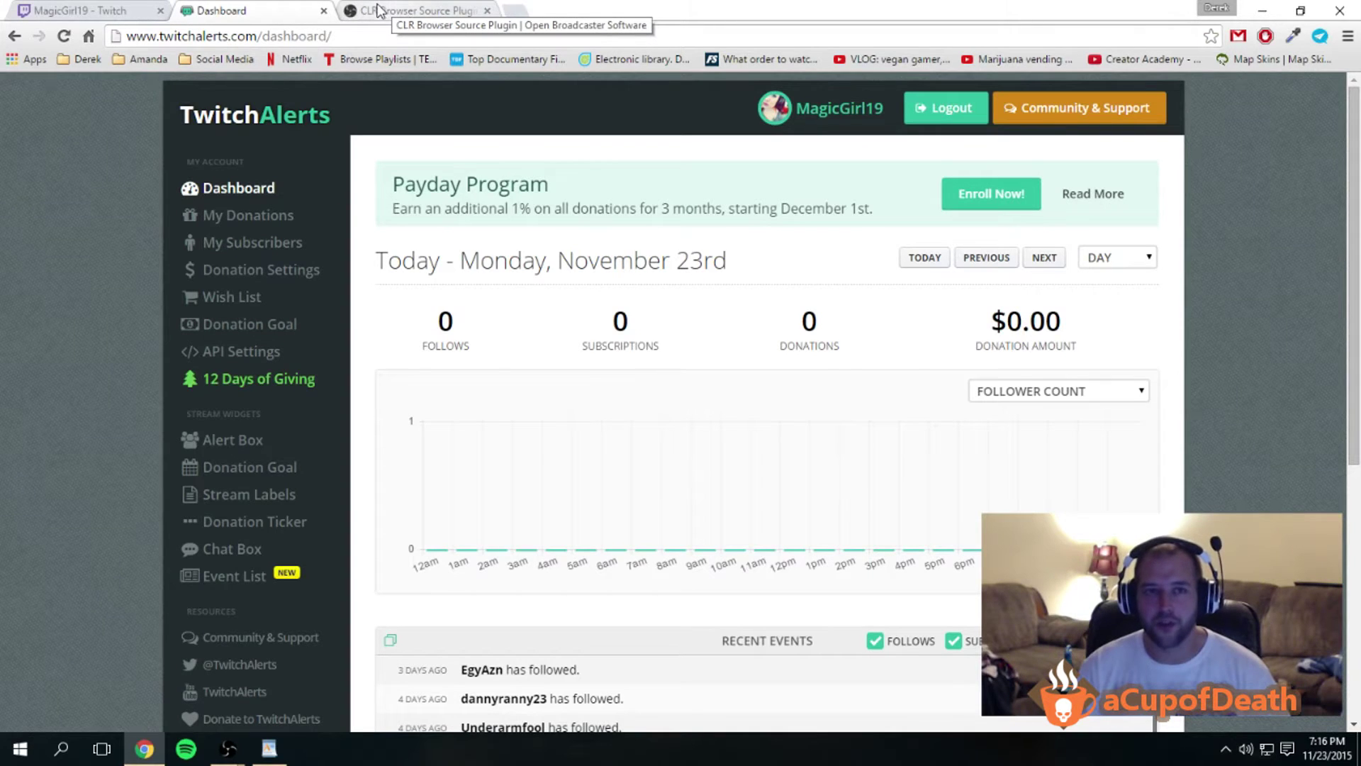
Review the CLR Browser Source Plugin page, highlighting its title, then close that page.
left_click(402, 12)
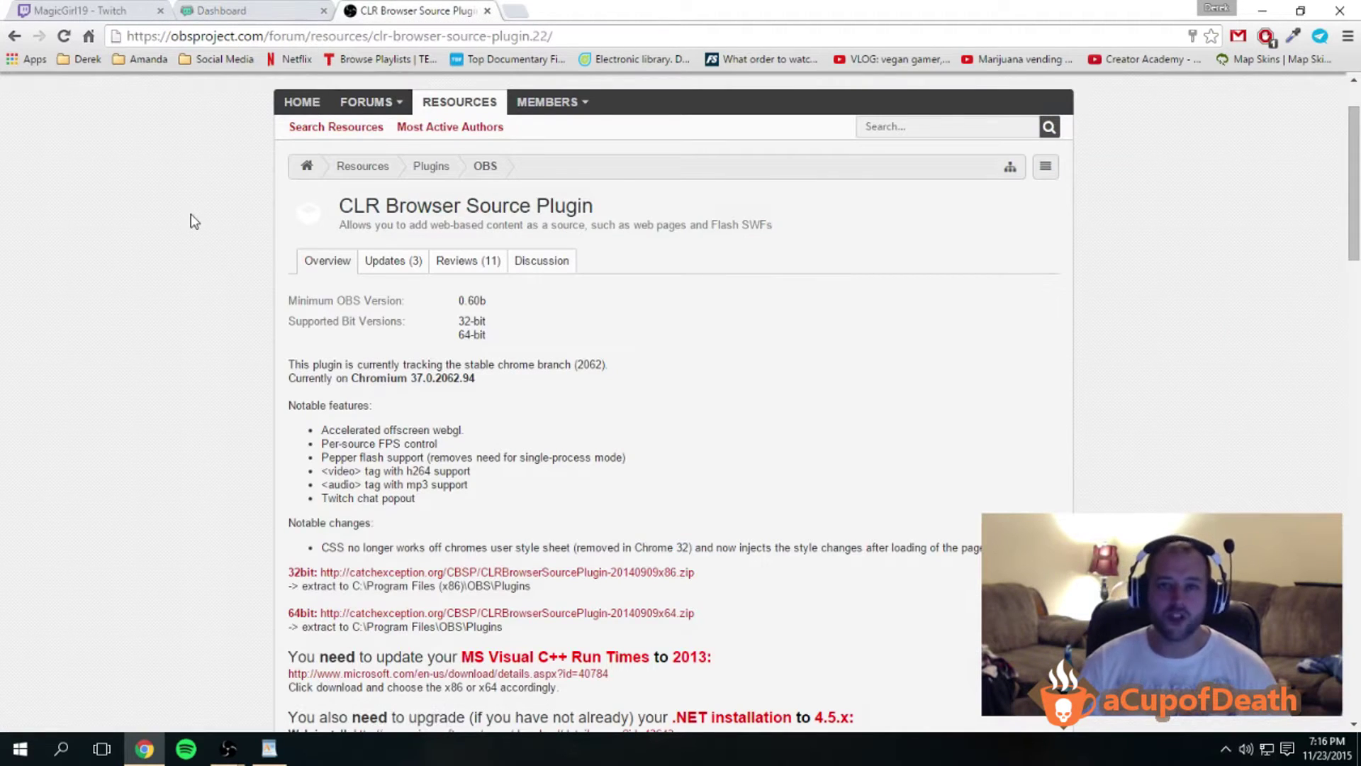
scroll(191, 216, "up", 1)
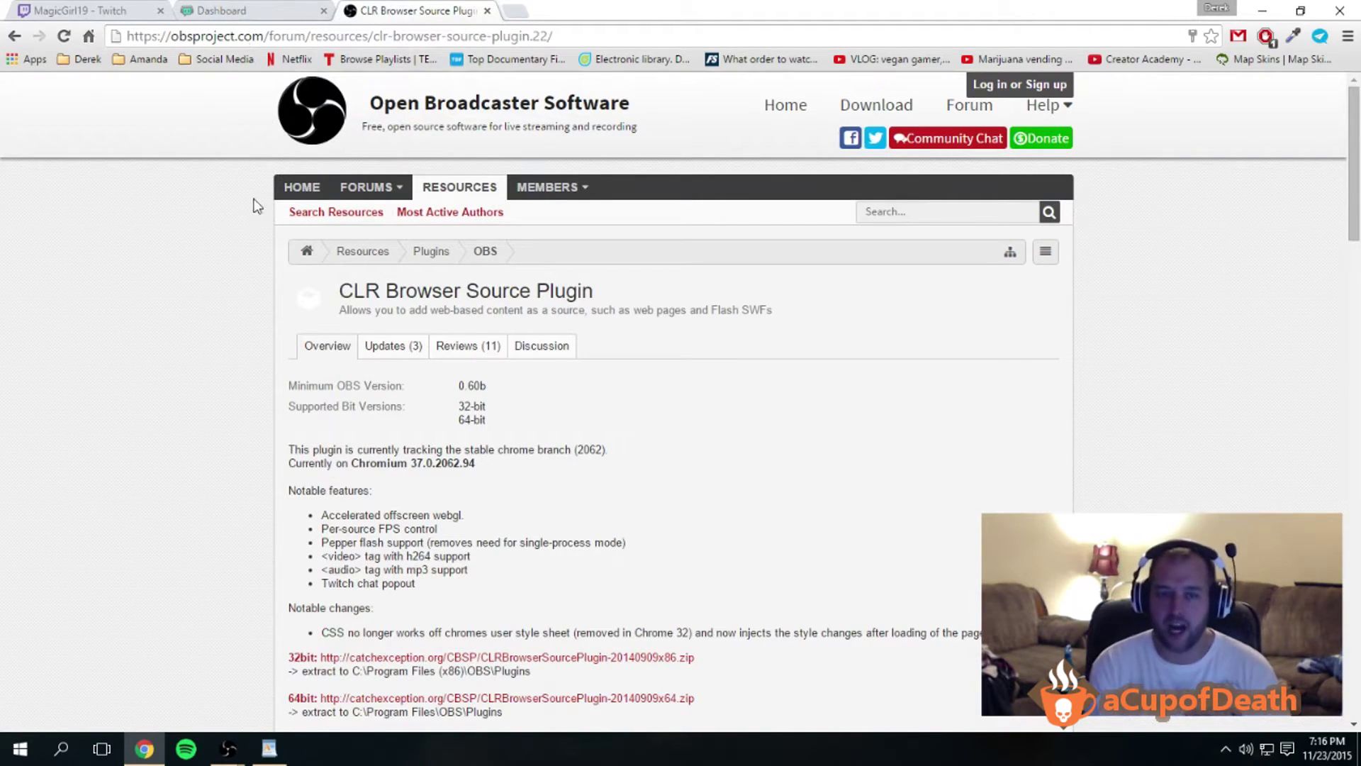
left_click_drag(341, 296, 599, 295)
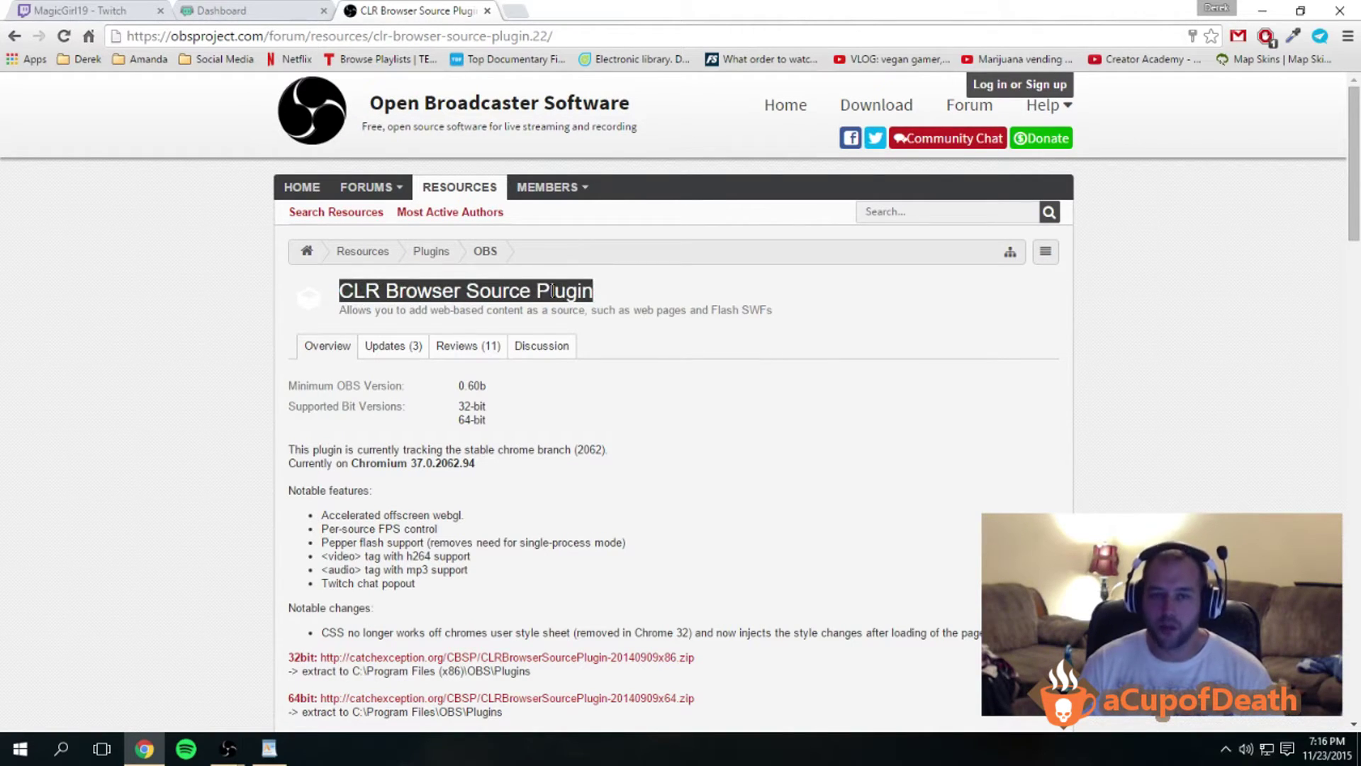
left_click(142, 316)
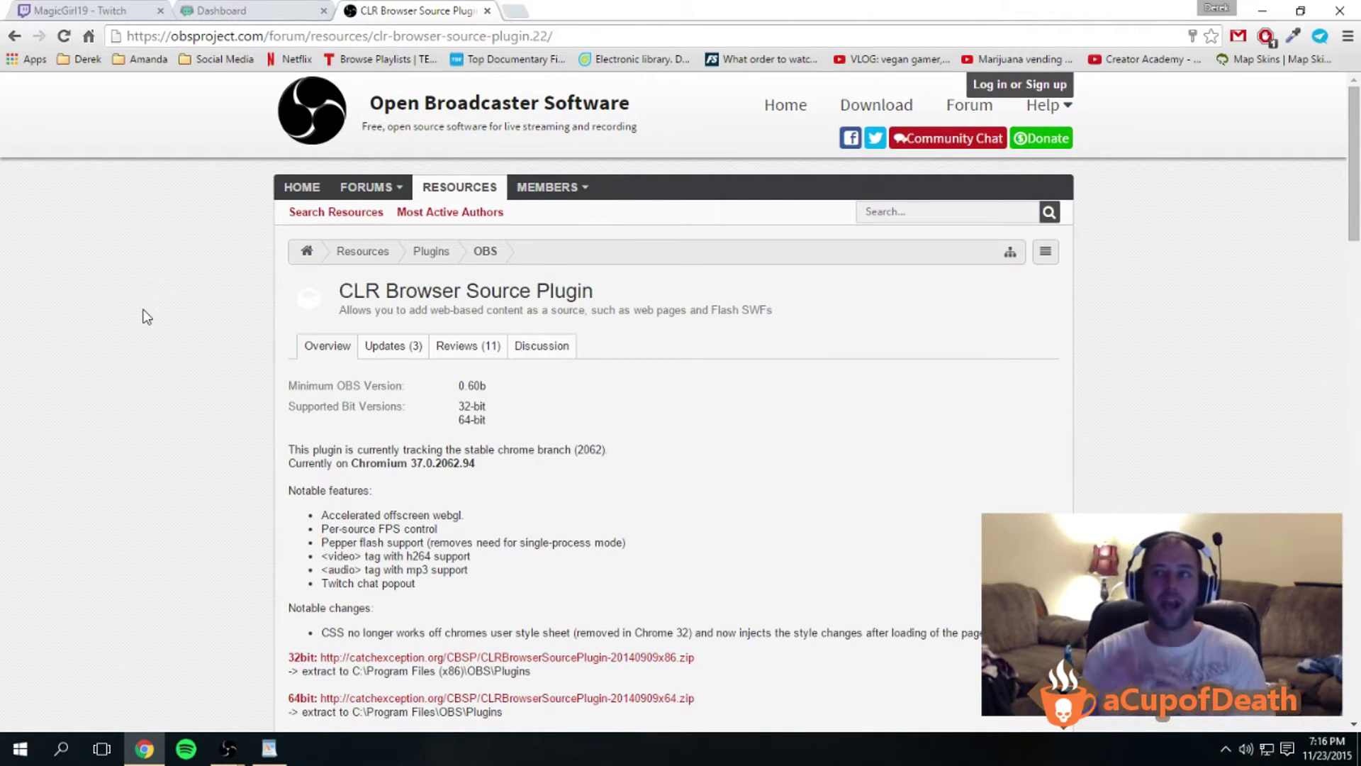
left_click(487, 11)
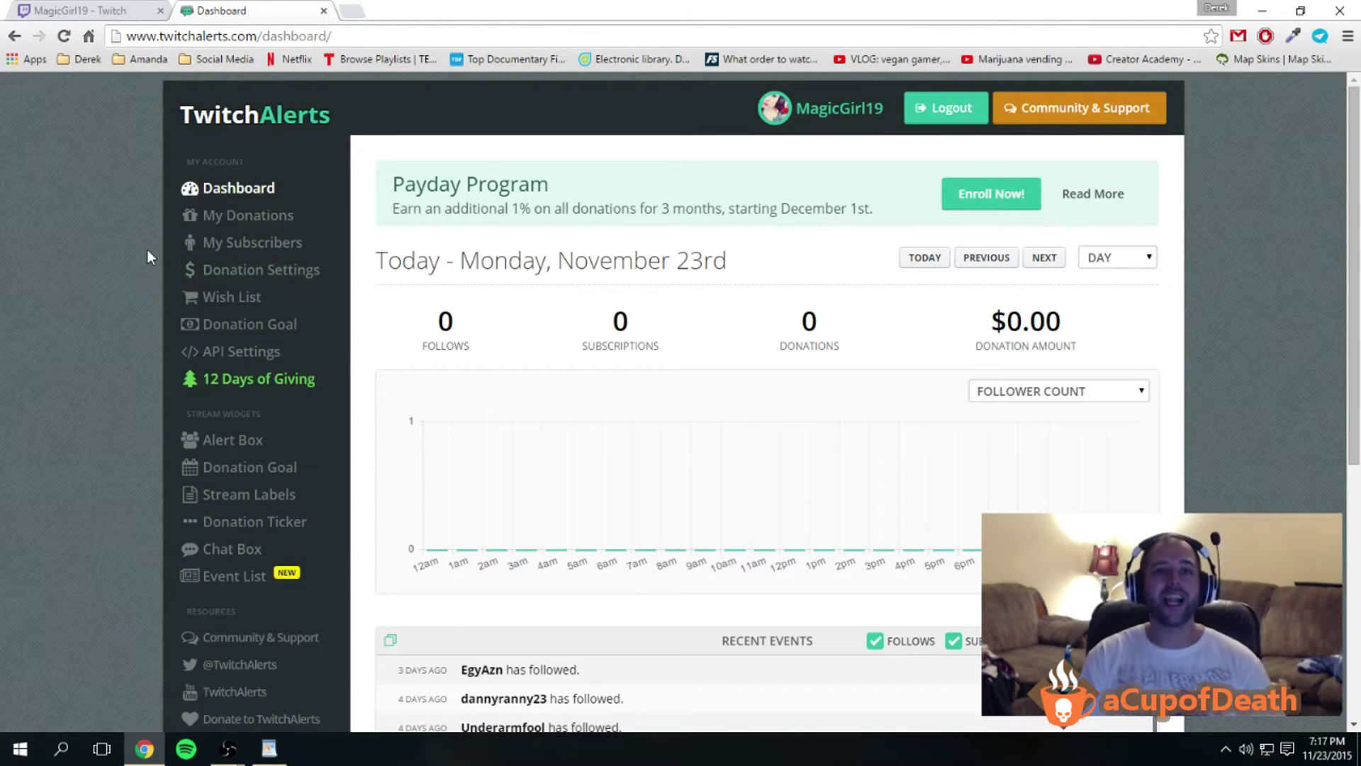
Close the Twitch channel and open Alert Box v3.1 settings, briefly selecting the widget URL.
left_click(161, 11)
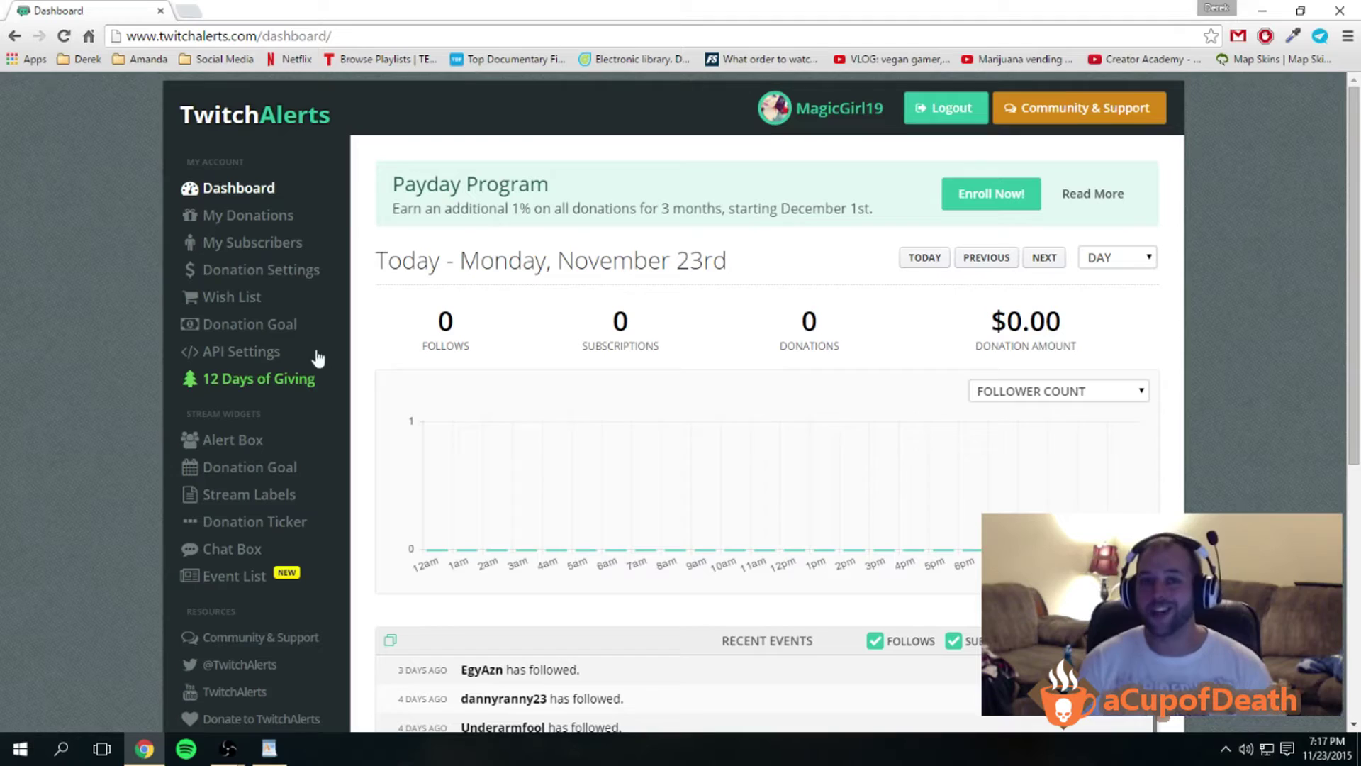
left_click(222, 441)
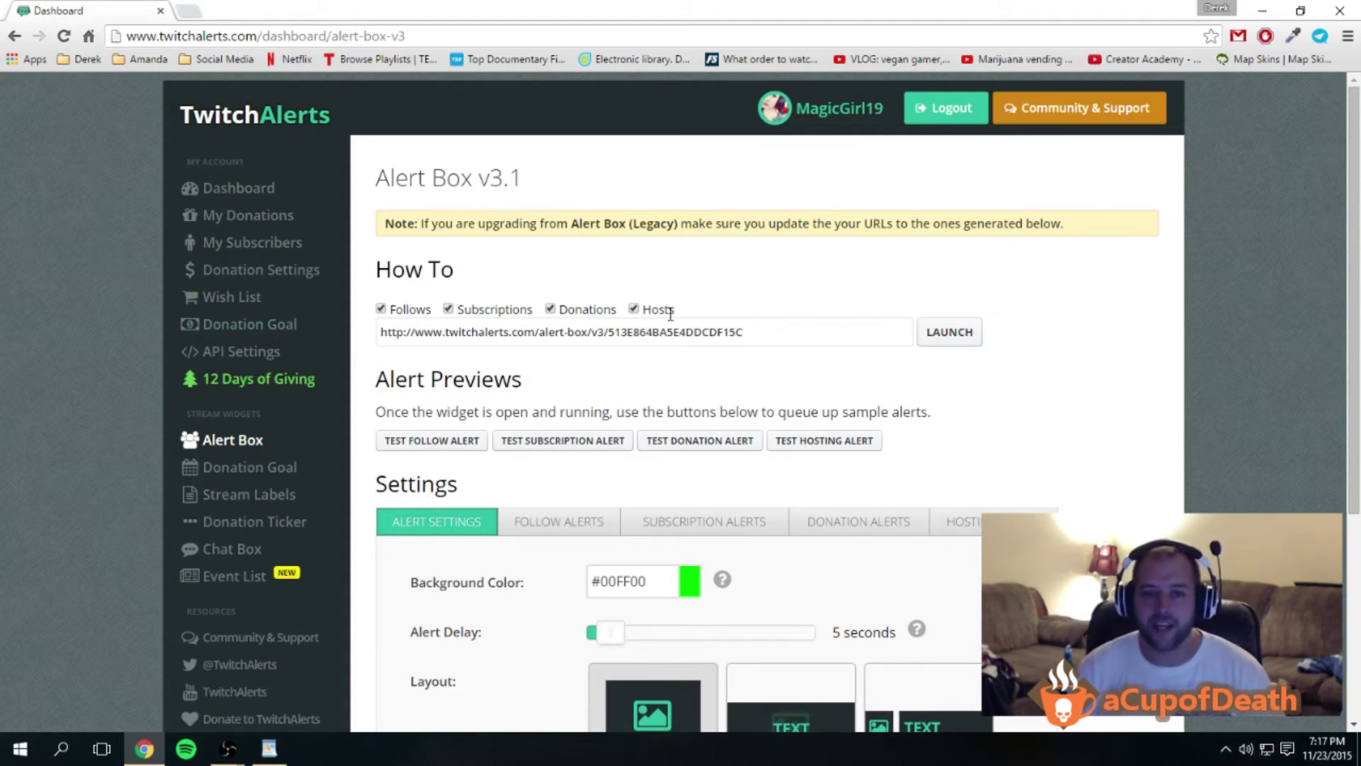
left_click(756, 334)
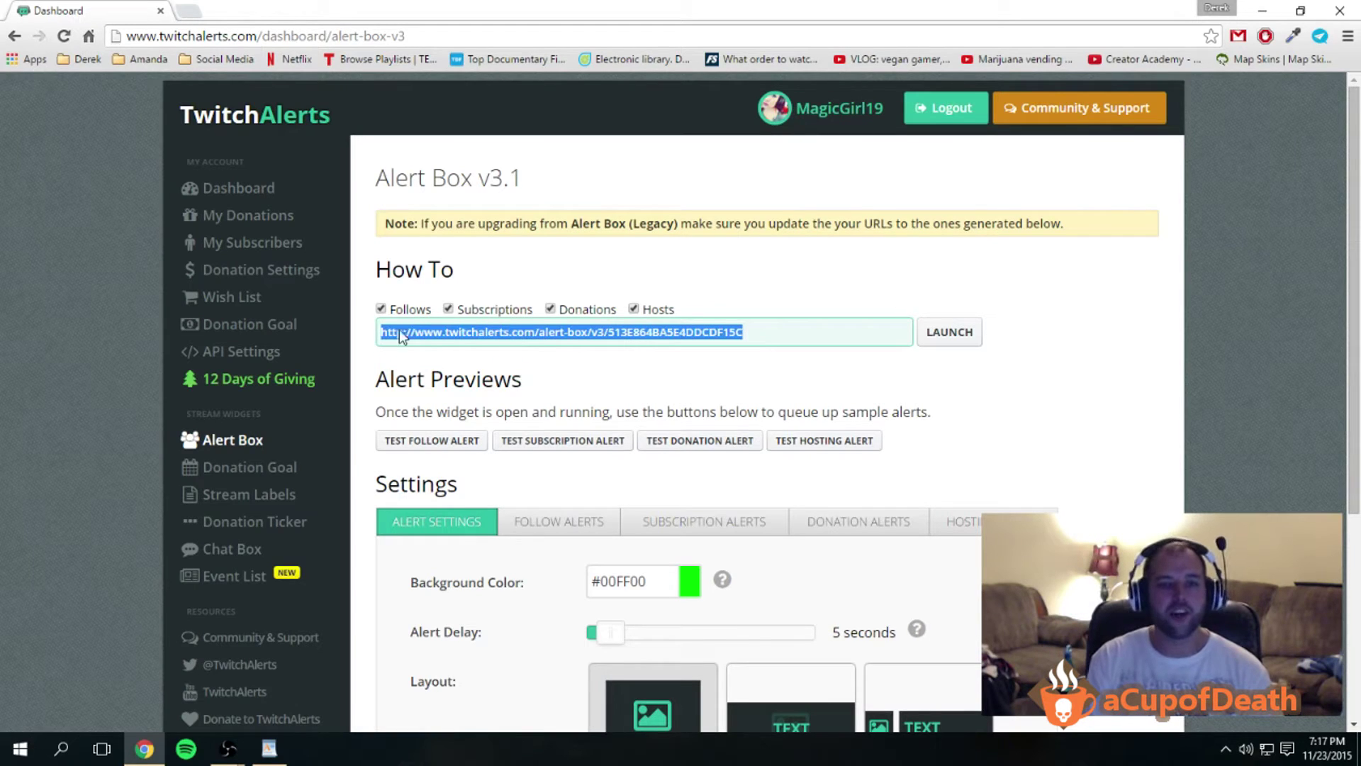
left_click(758, 330)
Launch the green Alert Box widget popup, park it top-left, and bring the dashboard forward.
left_click(947, 332)
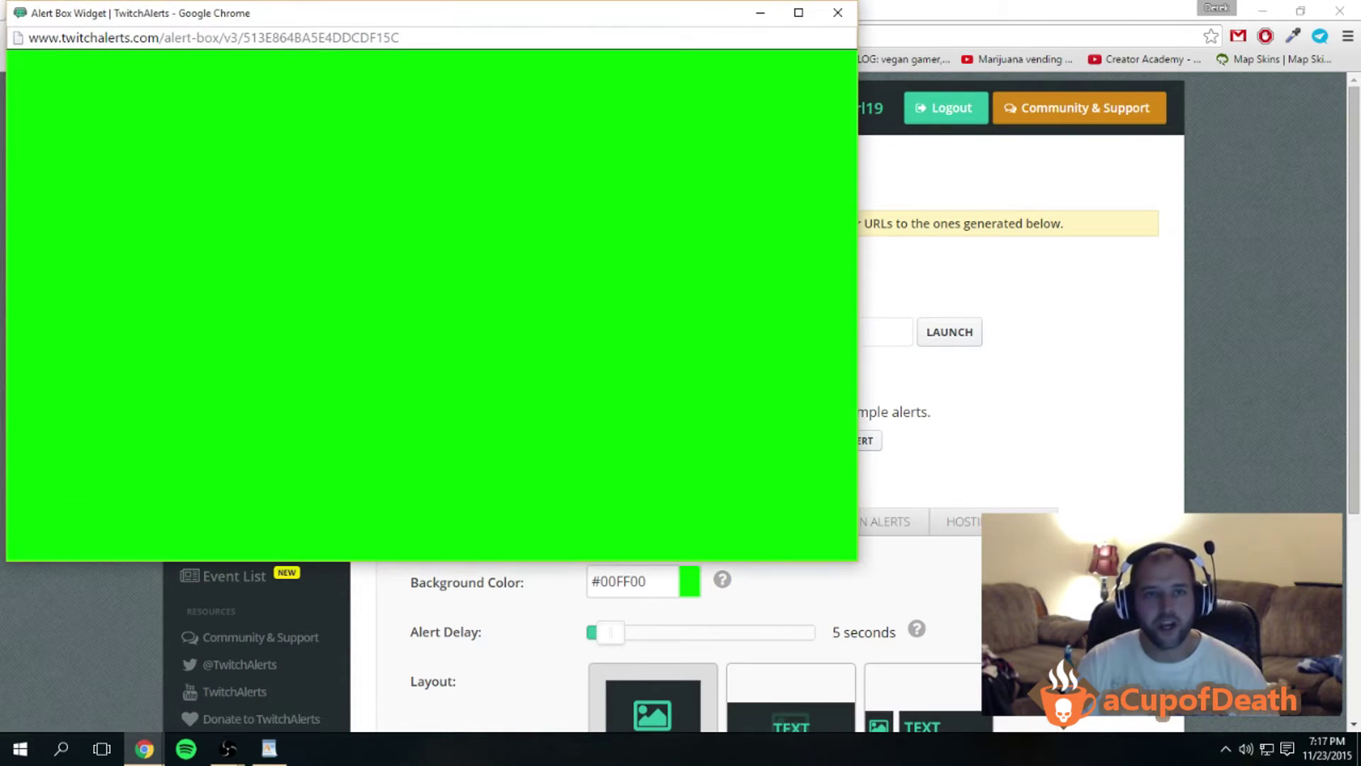
left_click_drag(310, 11, 454, 56)
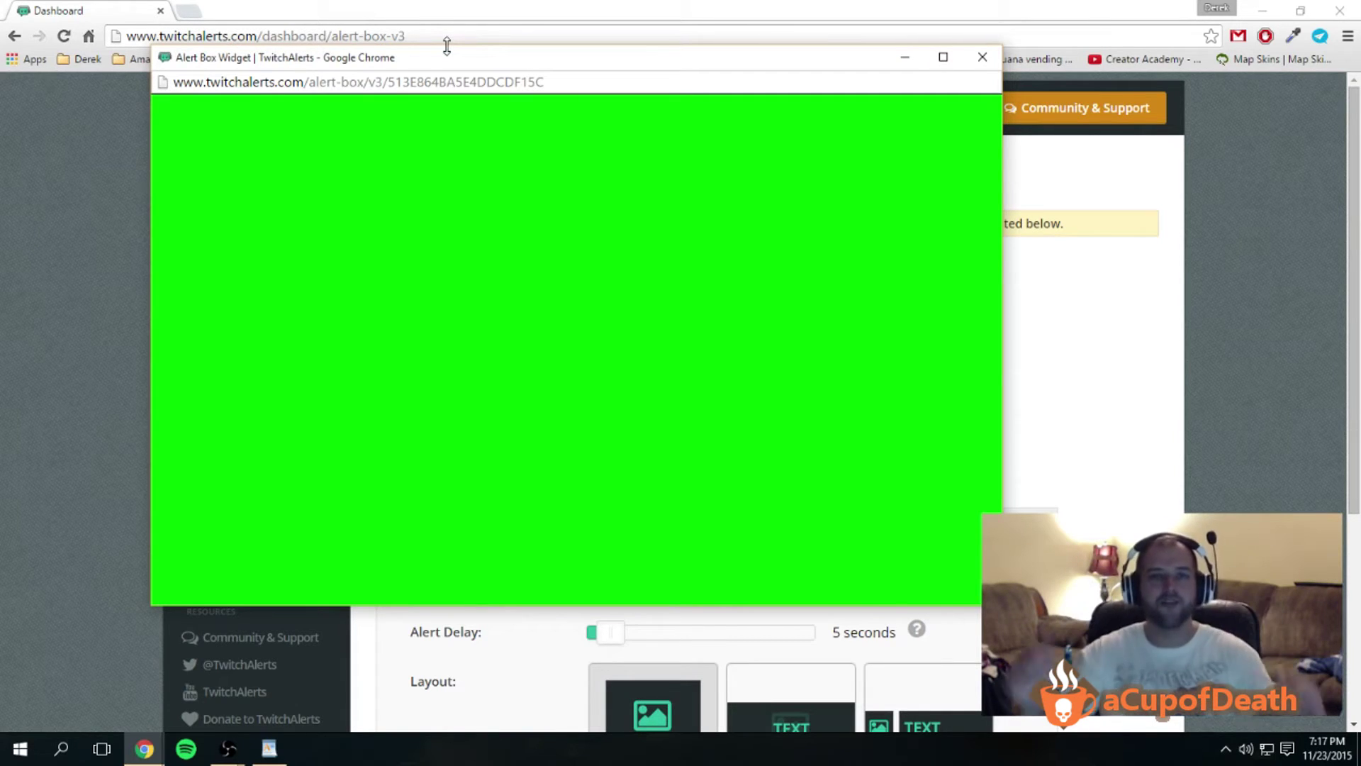
left_click_drag(449, 62, 323, 31)
left_click(1067, 426)
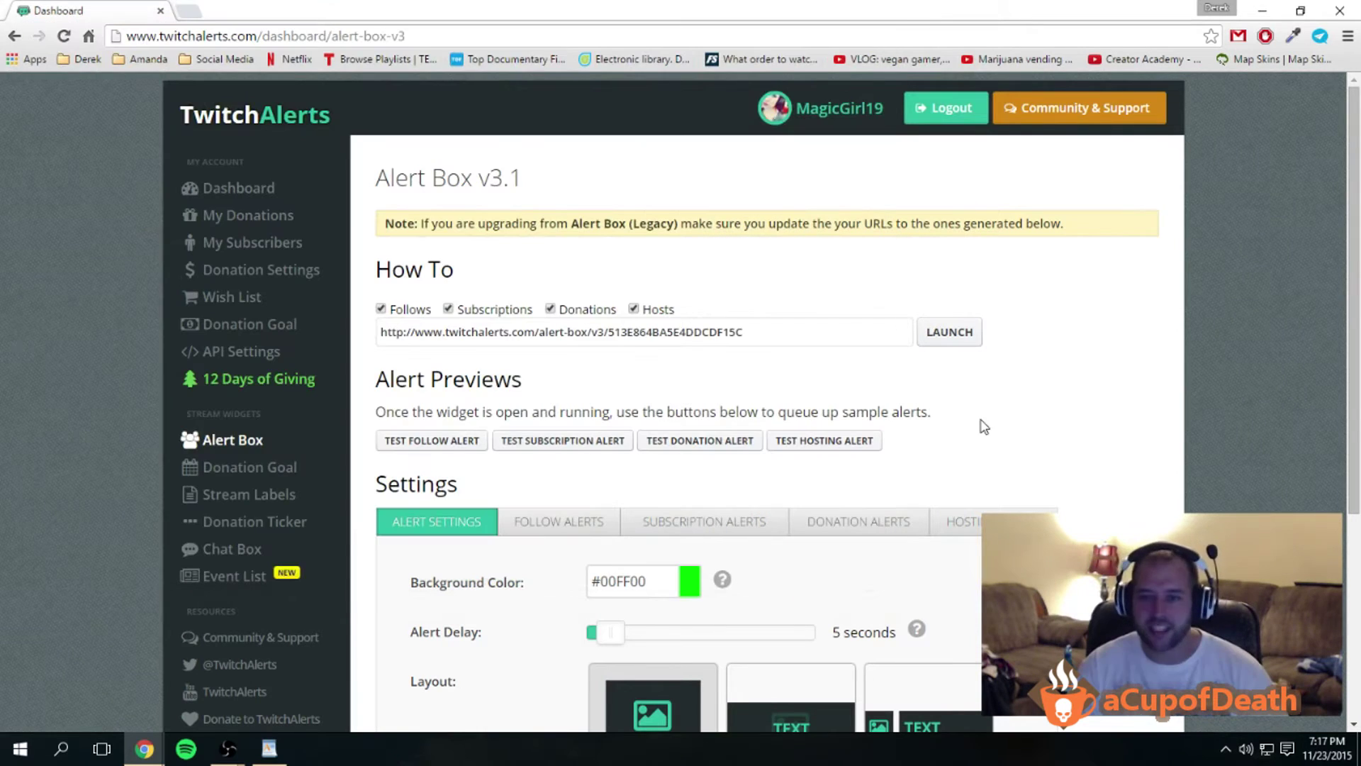
scroll(653, 425, "down", 3)
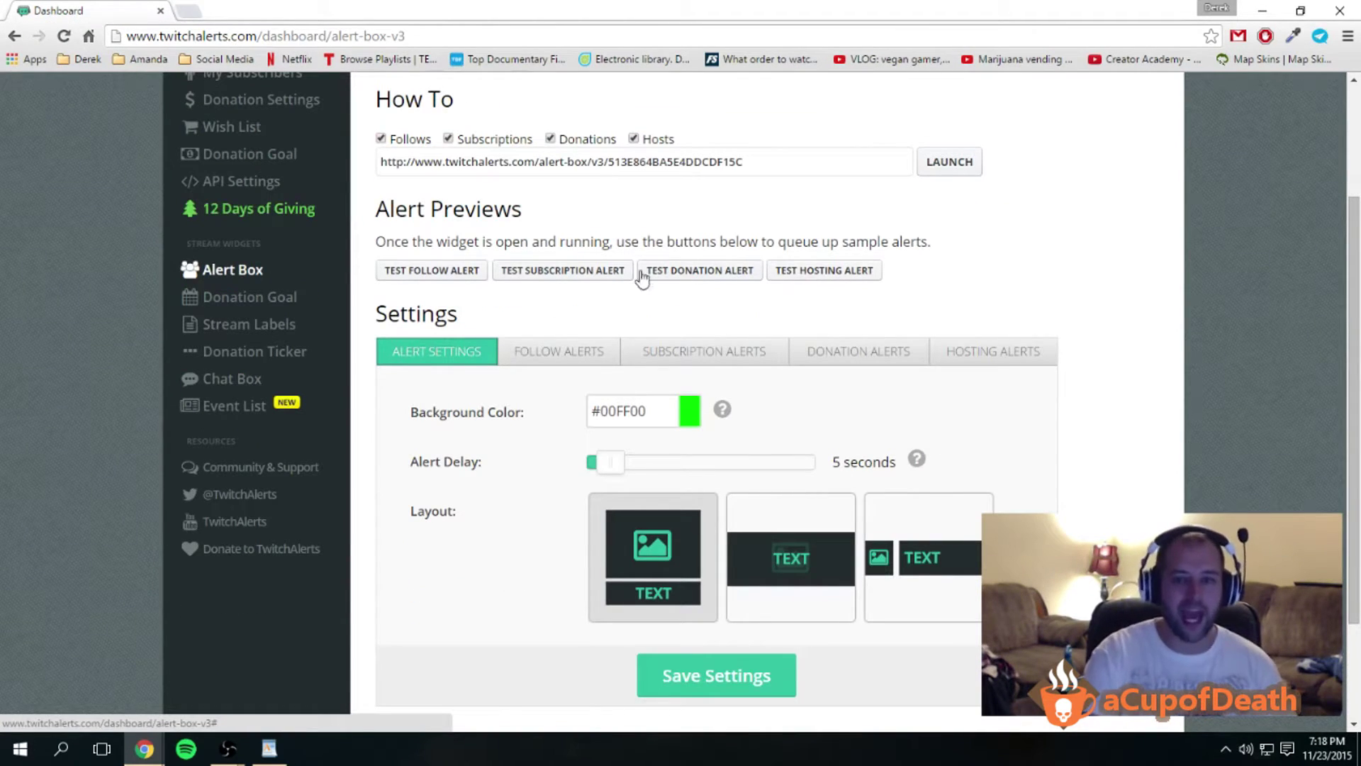
Send a $95 test donation alert, watch it in the widget popup, then minimize the popup.
left_click(688, 276)
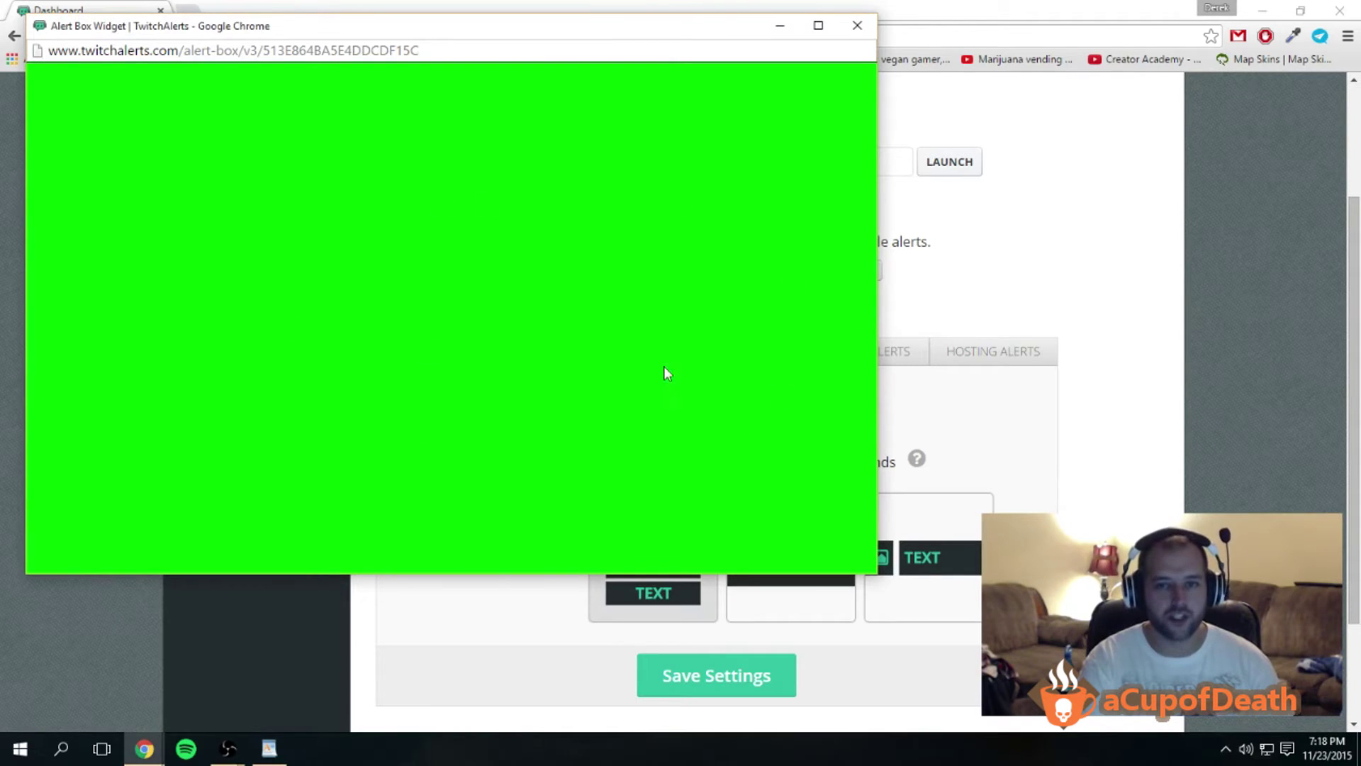
left_click(904, 321)
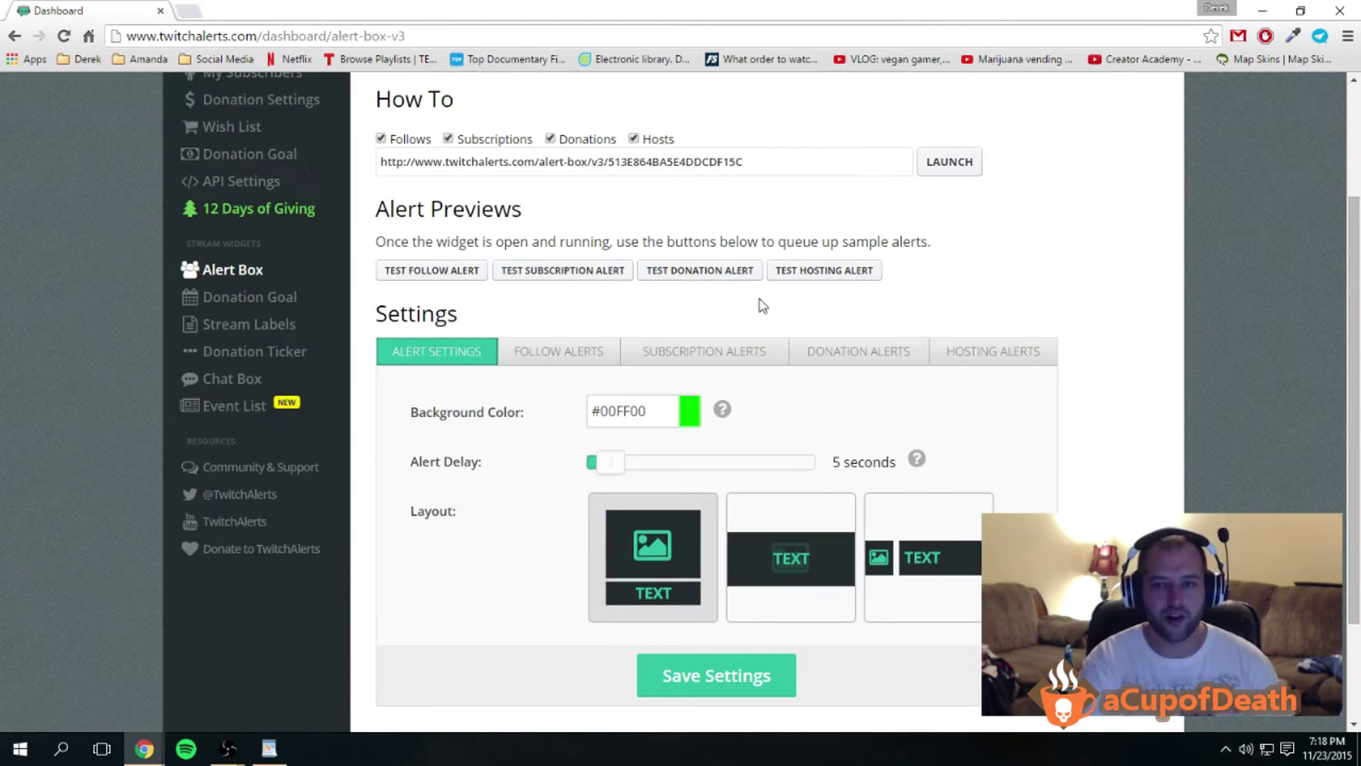
left_click(697, 277)
key("alt+Tab")
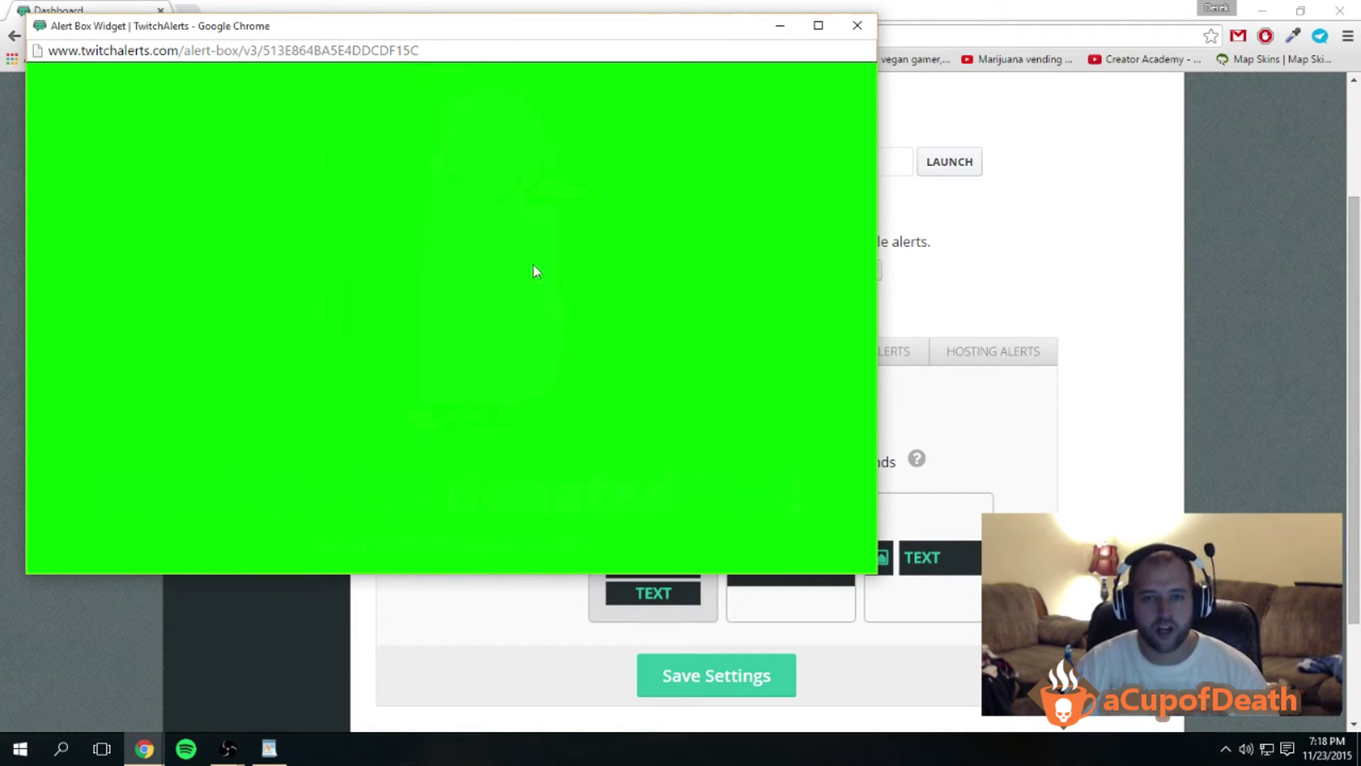
left_click(781, 29)
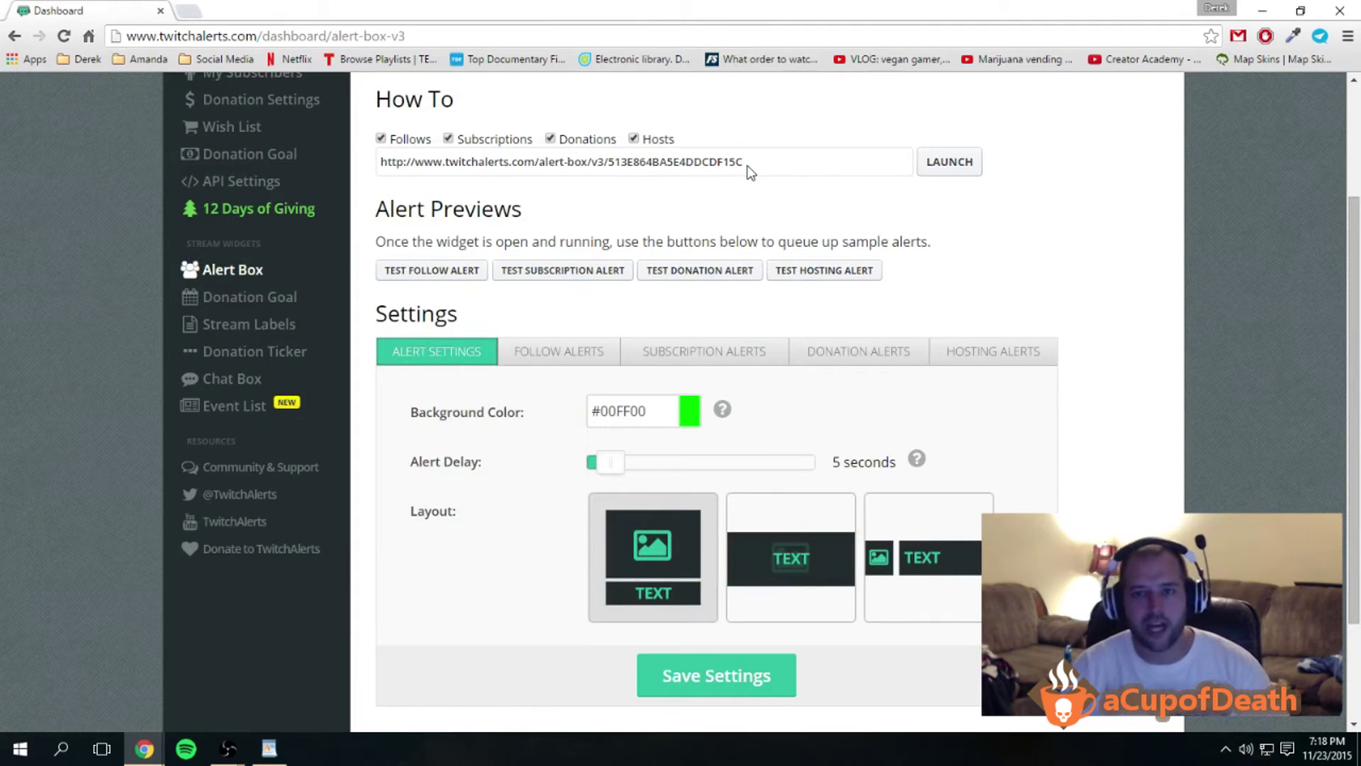
left_click(748, 169)
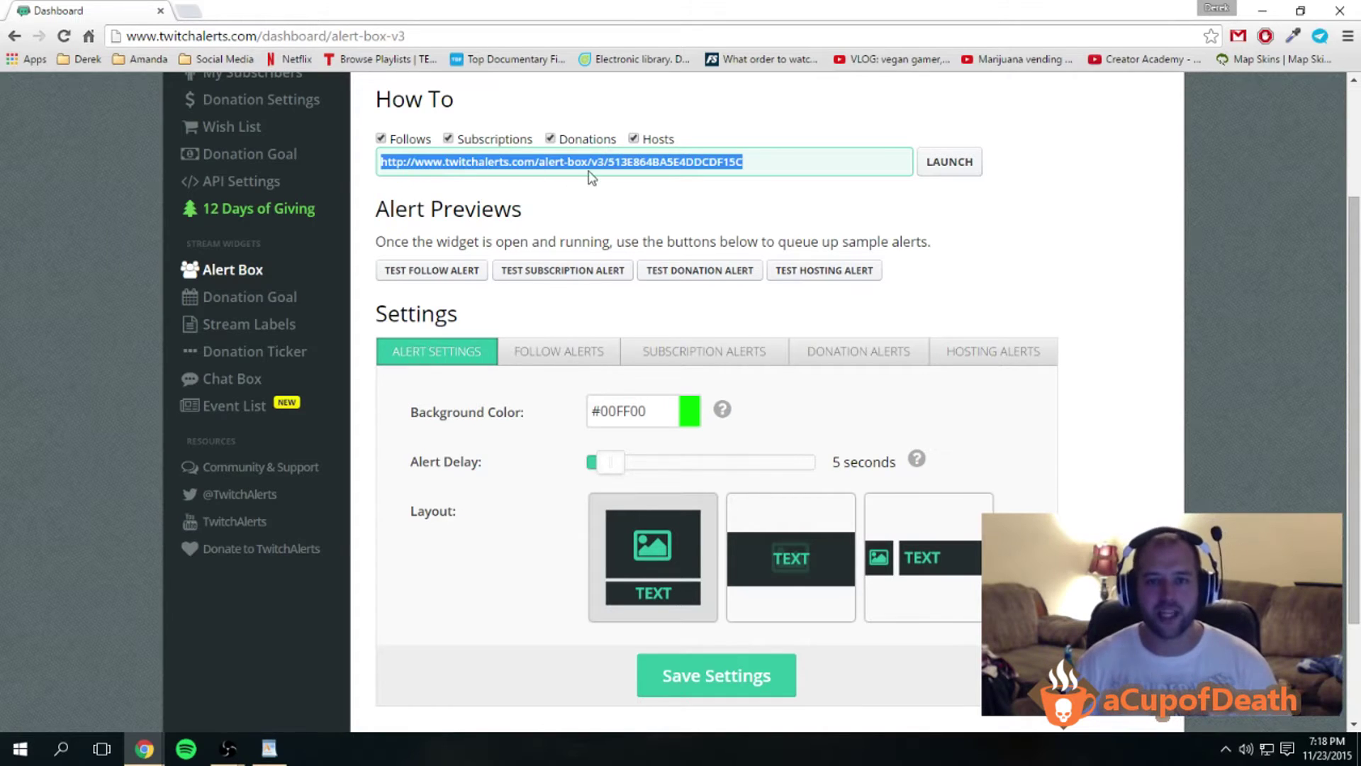
left_click(509, 248)
scroll(574, 226, "up", 1)
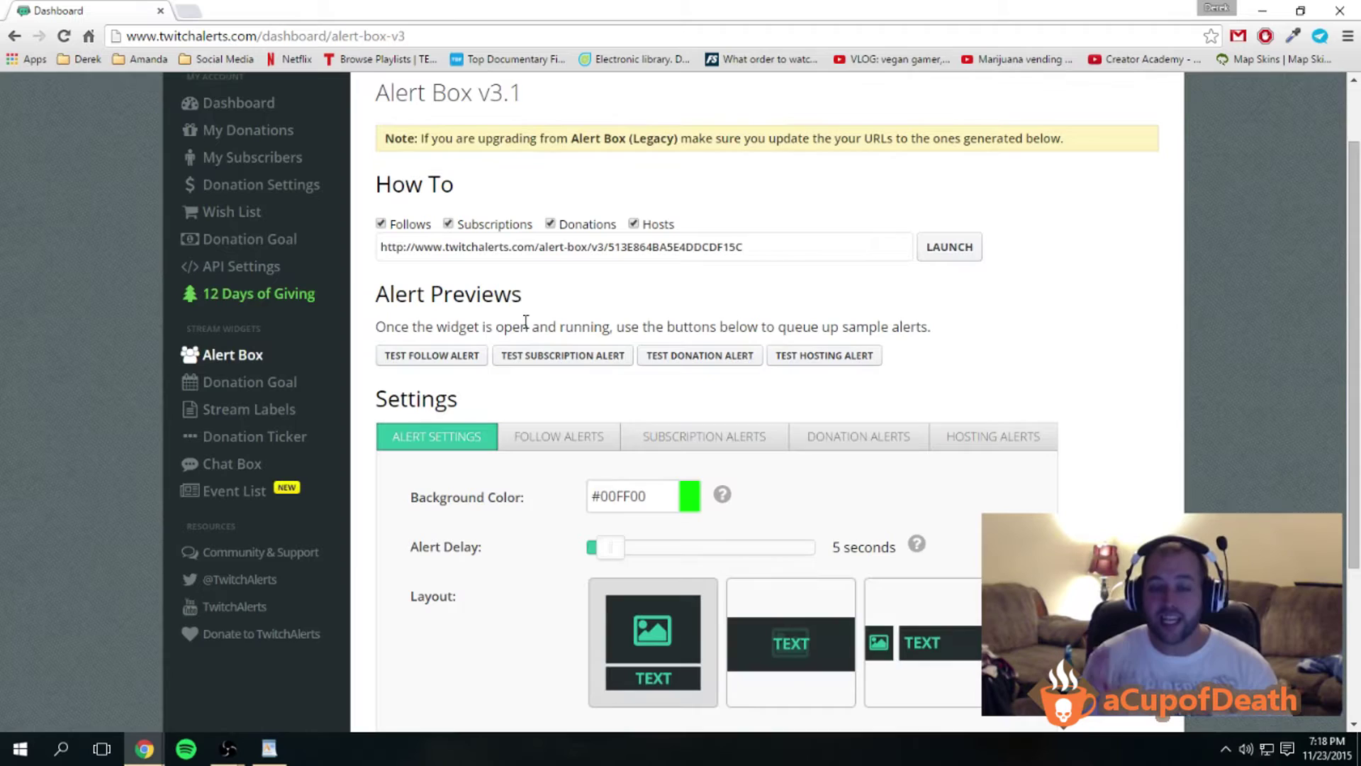
scroll(525, 327, "down", 1)
scroll(465, 340, "down", 1)
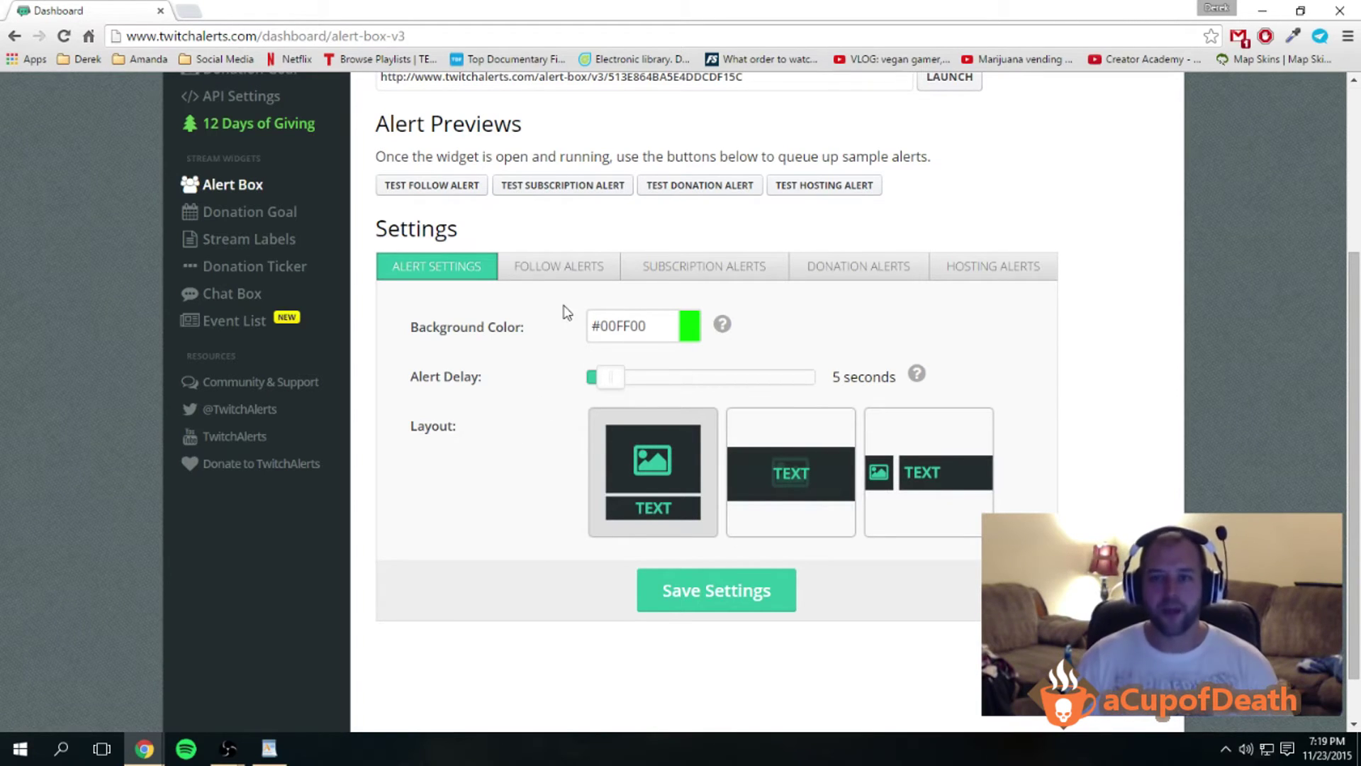
Browse the Follow Alerts and Subscription Alerts settings.
left_click(560, 269)
scroll(561, 295, "down", 3)
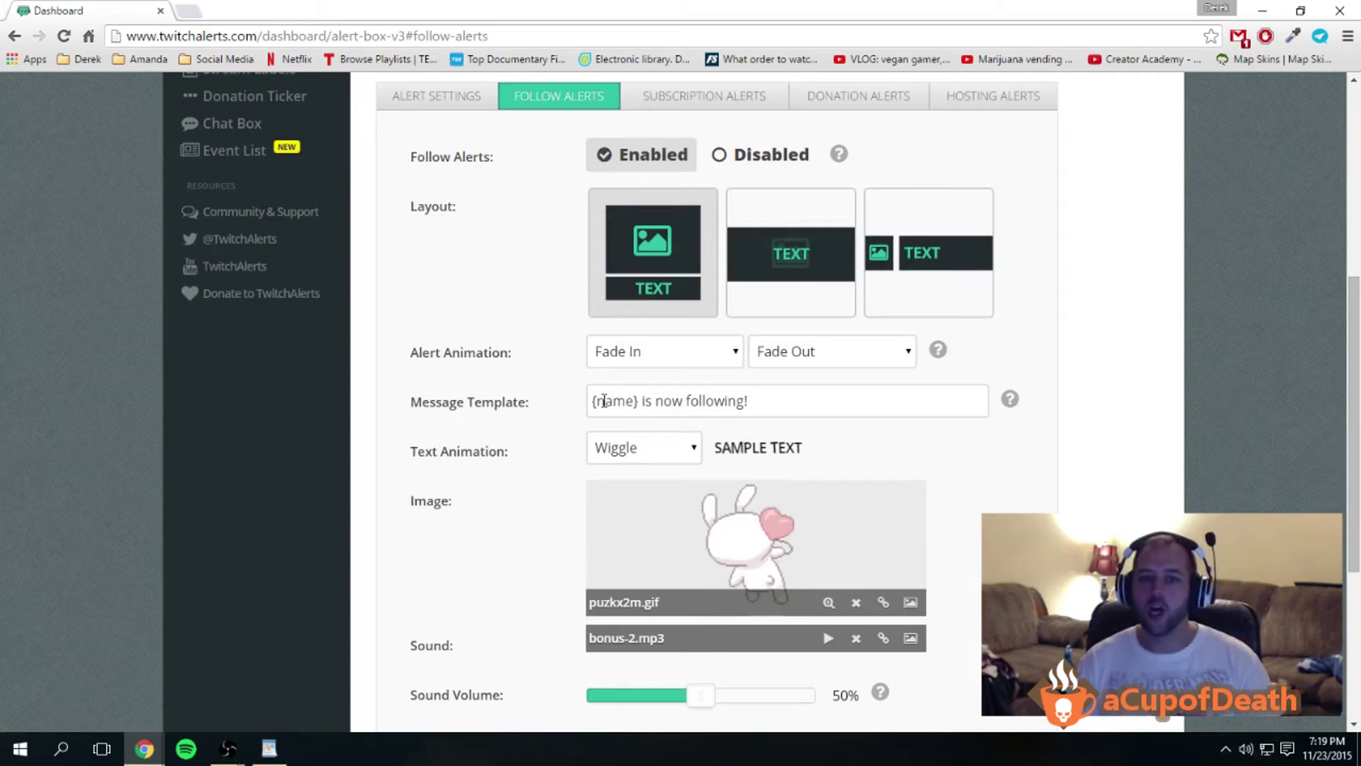
scroll(593, 445, "down", 1)
scroll(593, 445, "down", 2)
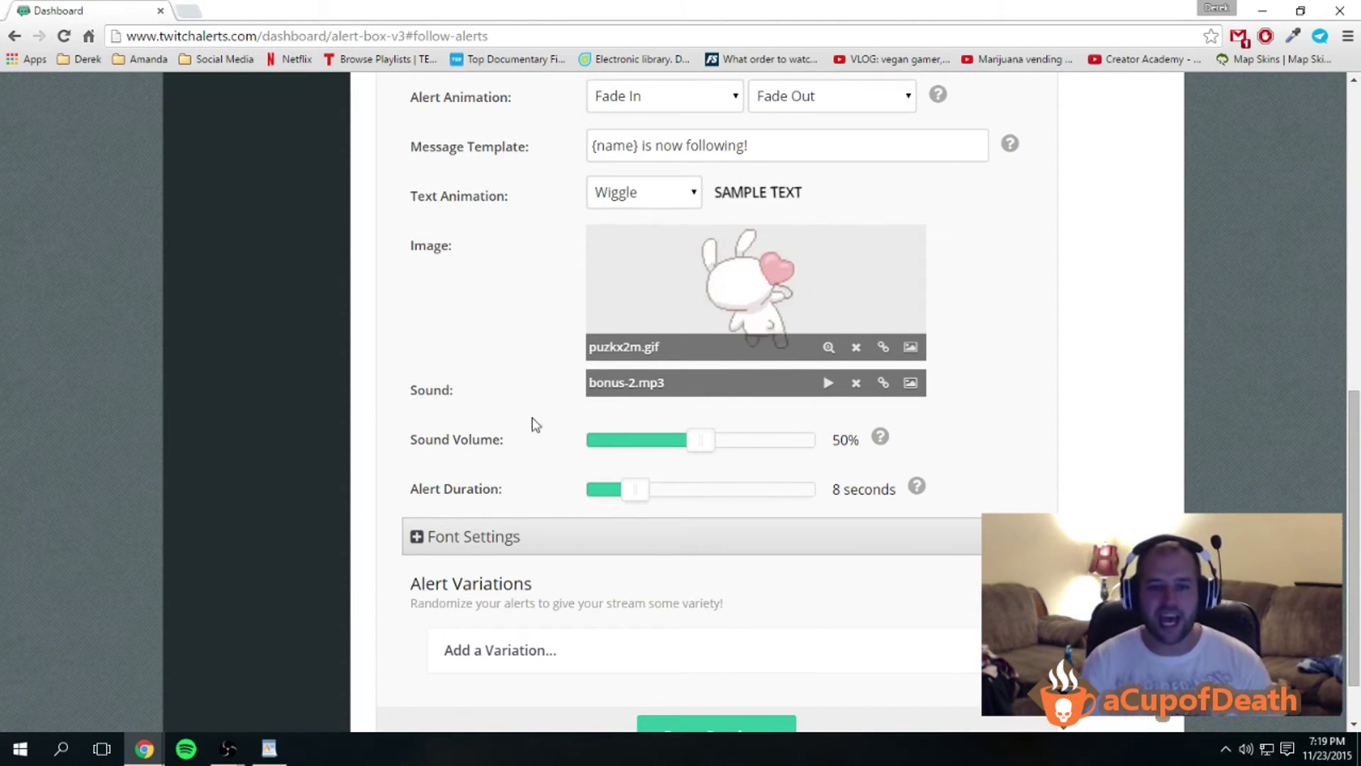
scroll(496, 400, "down", 1)
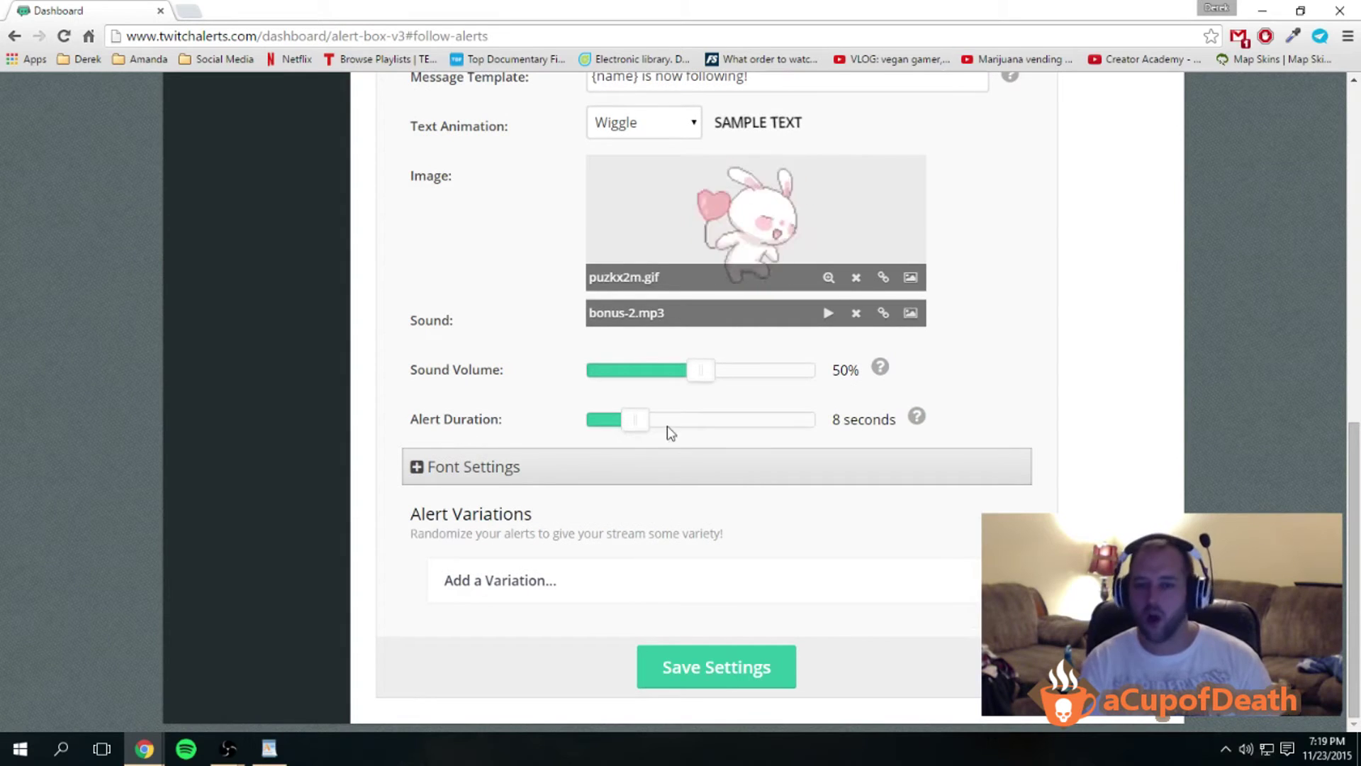
scroll(614, 495, "up", 9)
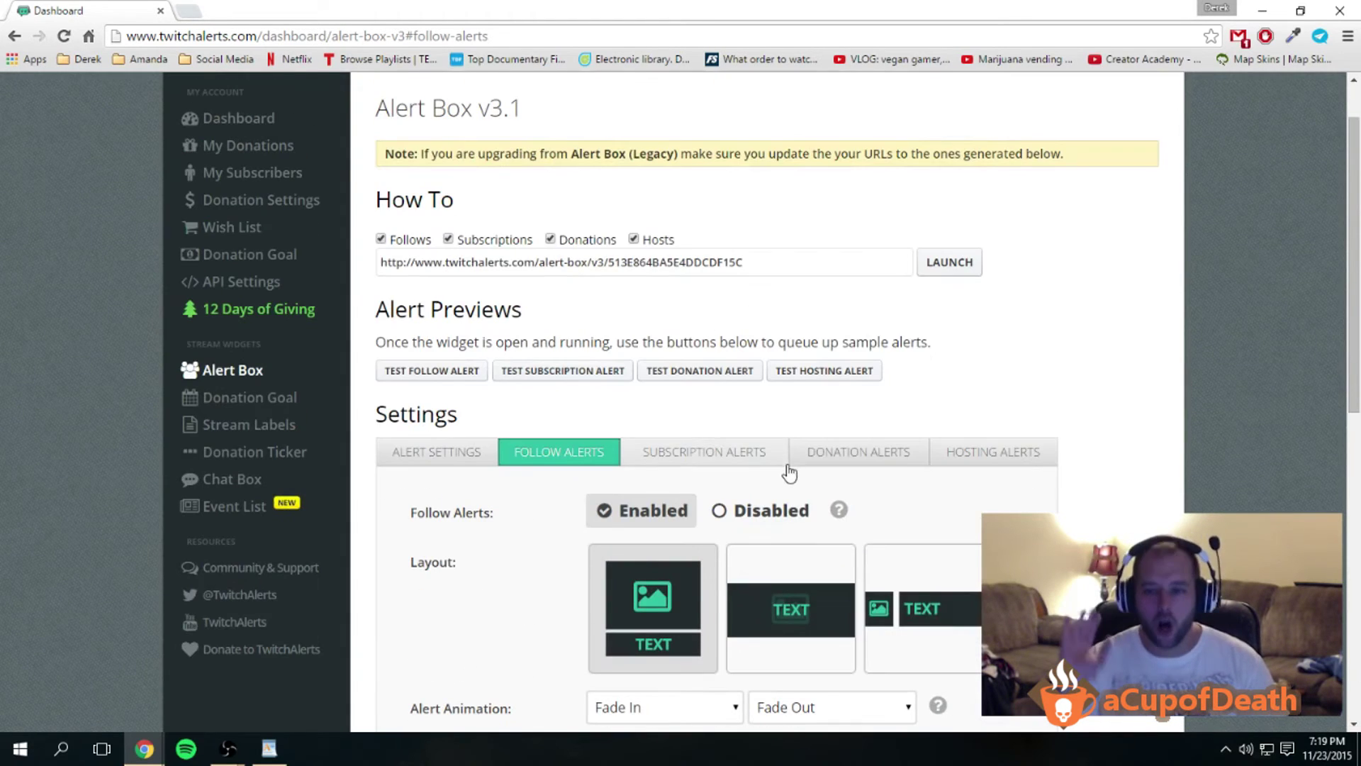
scroll(751, 497, "up", 1)
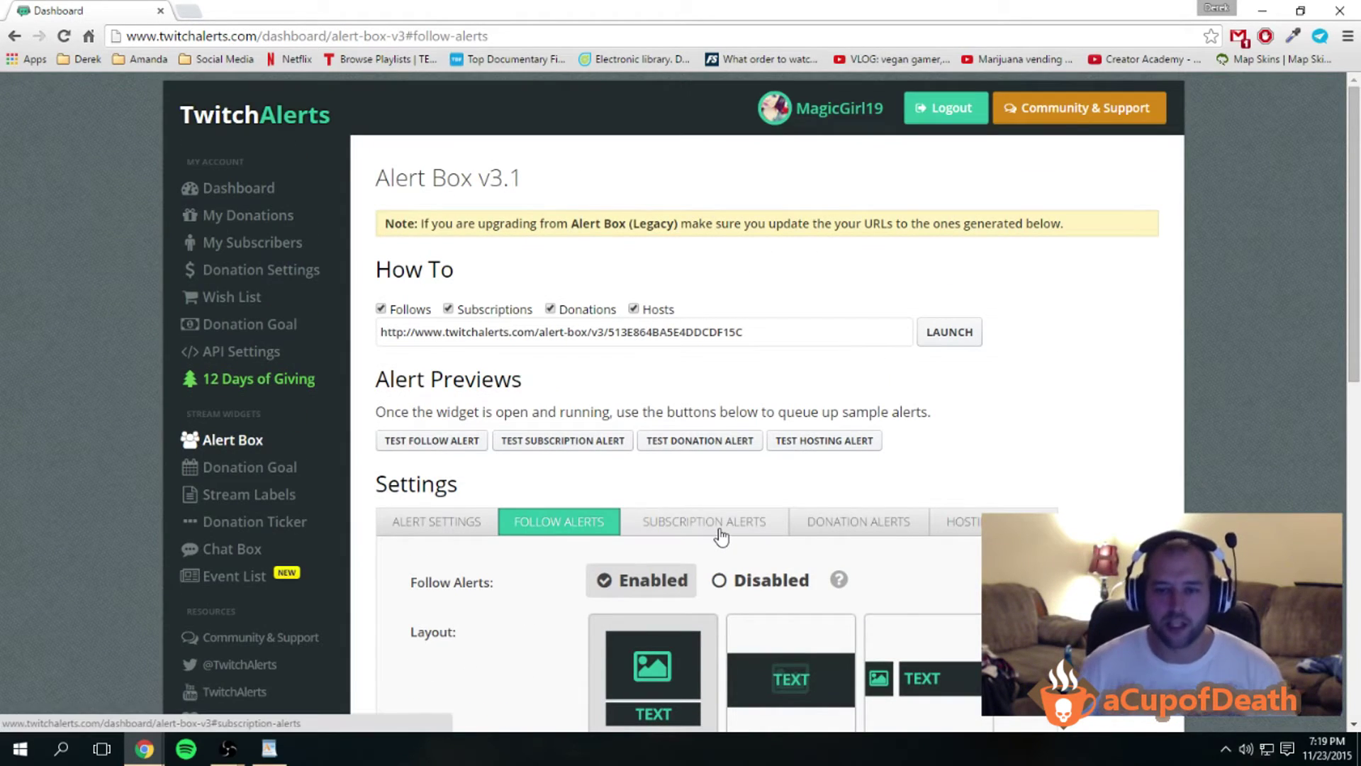
left_click(724, 528)
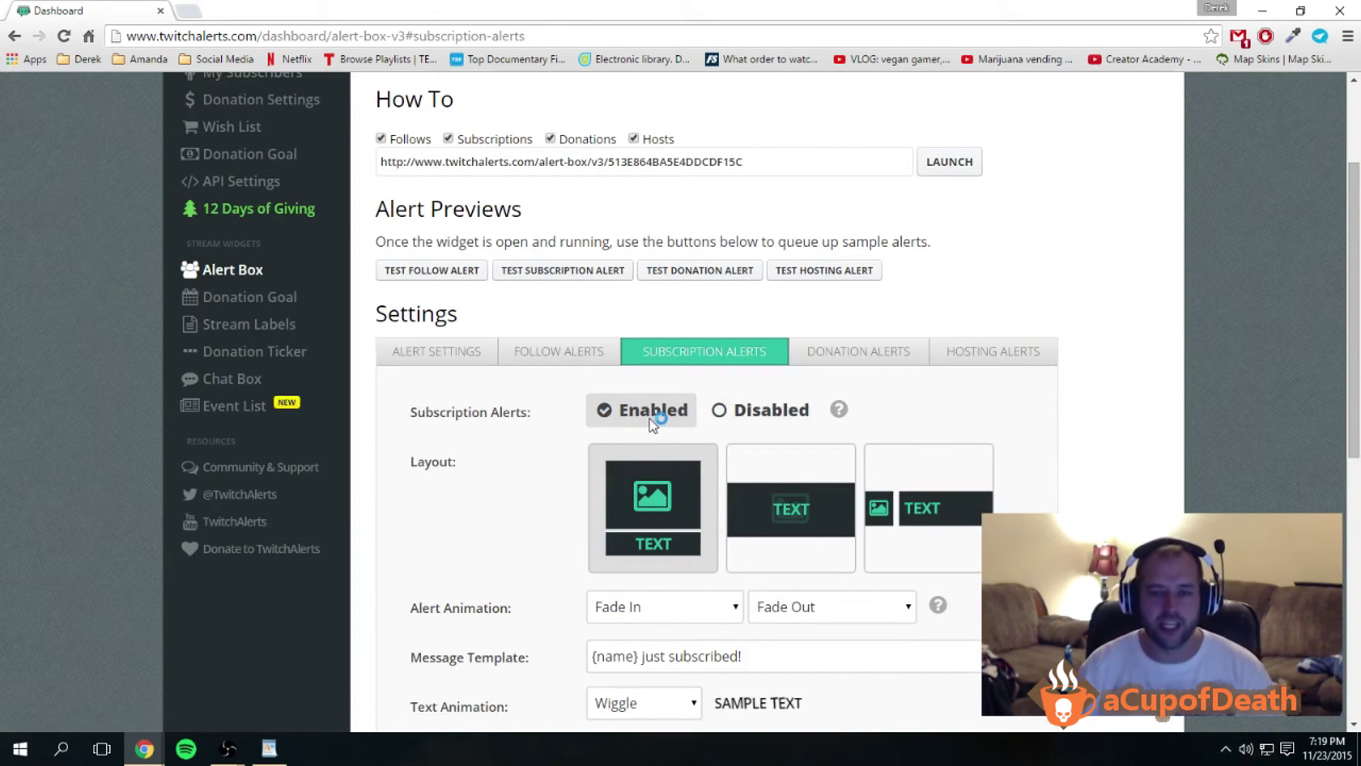
In Donation Alerts, expand Text to Speech and set it to Enabled.
left_click(857, 355)
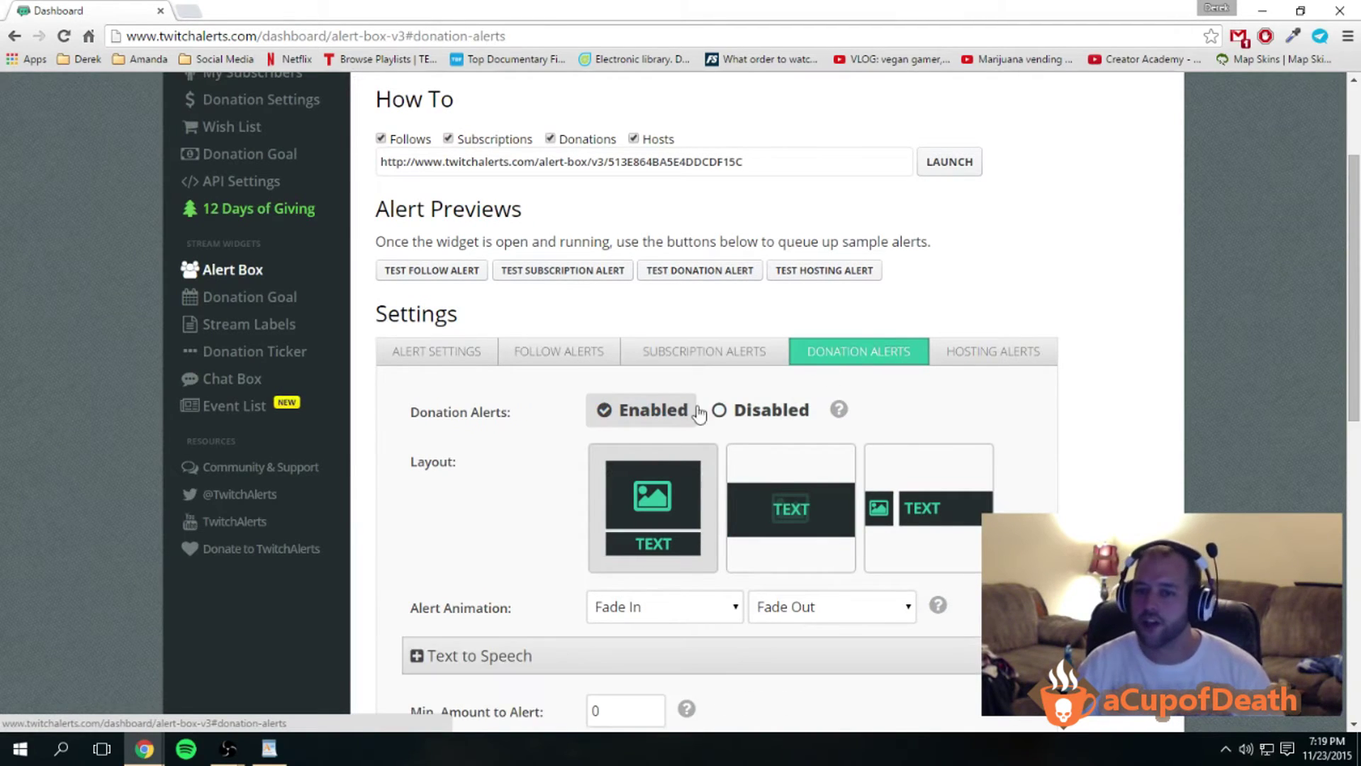
scroll(490, 477, "down", 3)
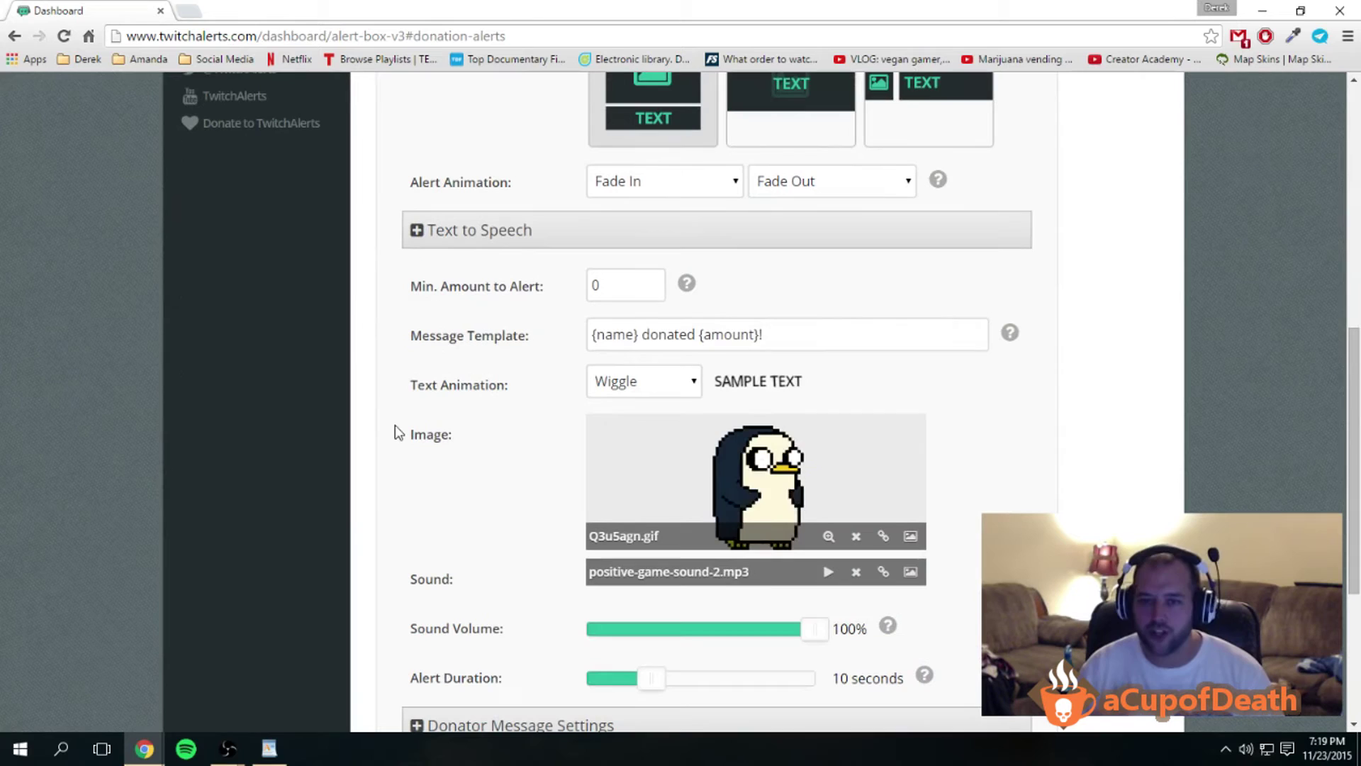
left_click(419, 230)
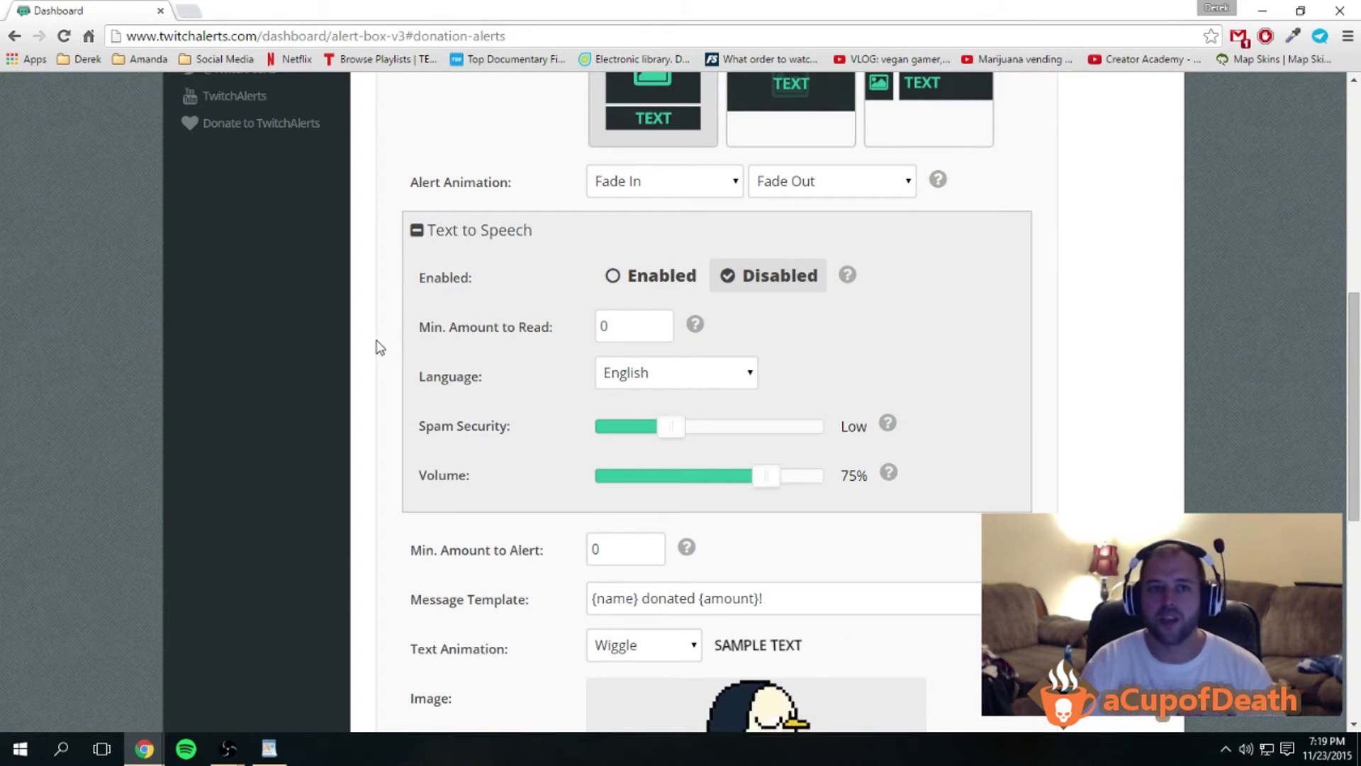
scroll(557, 370, "up", 1)
left_click(612, 362)
Save the alert box settings.
scroll(489, 404, "up", 2)
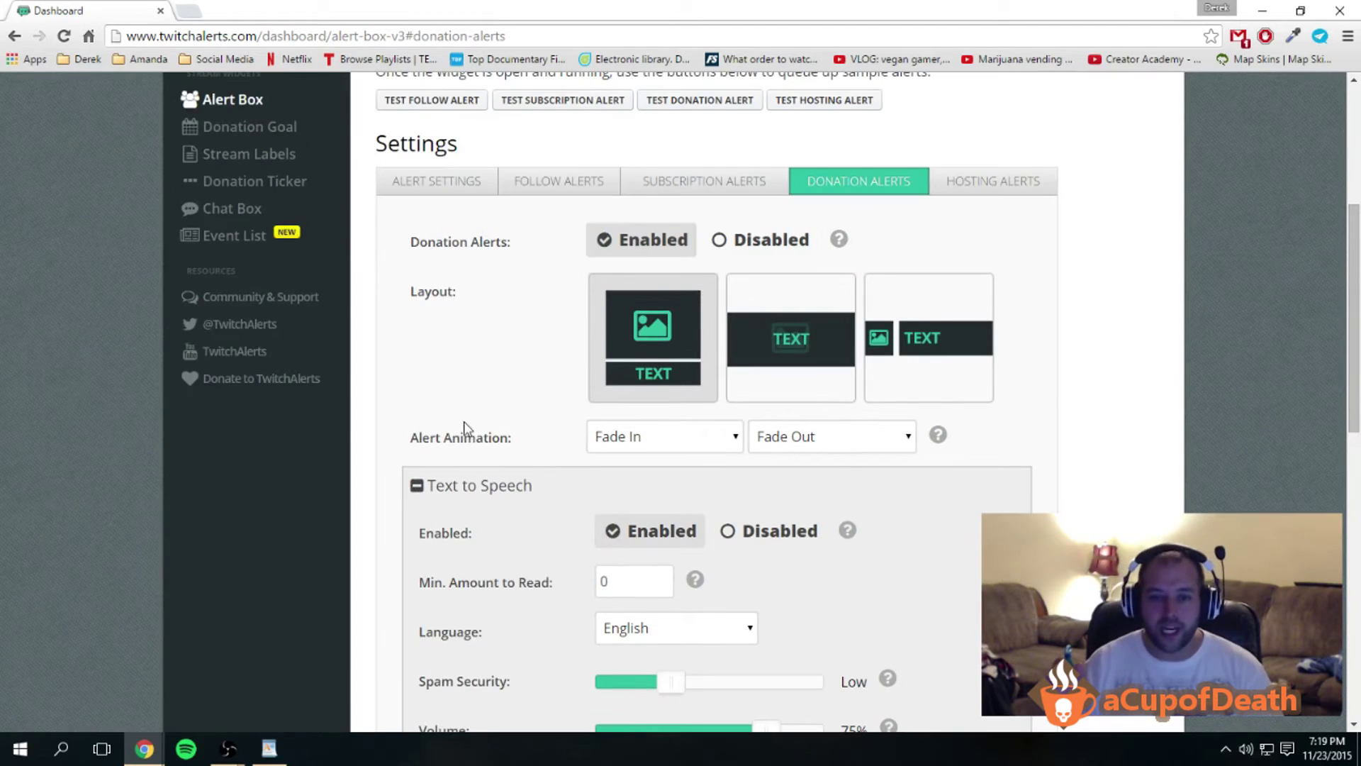
scroll(594, 552, "down", 1)
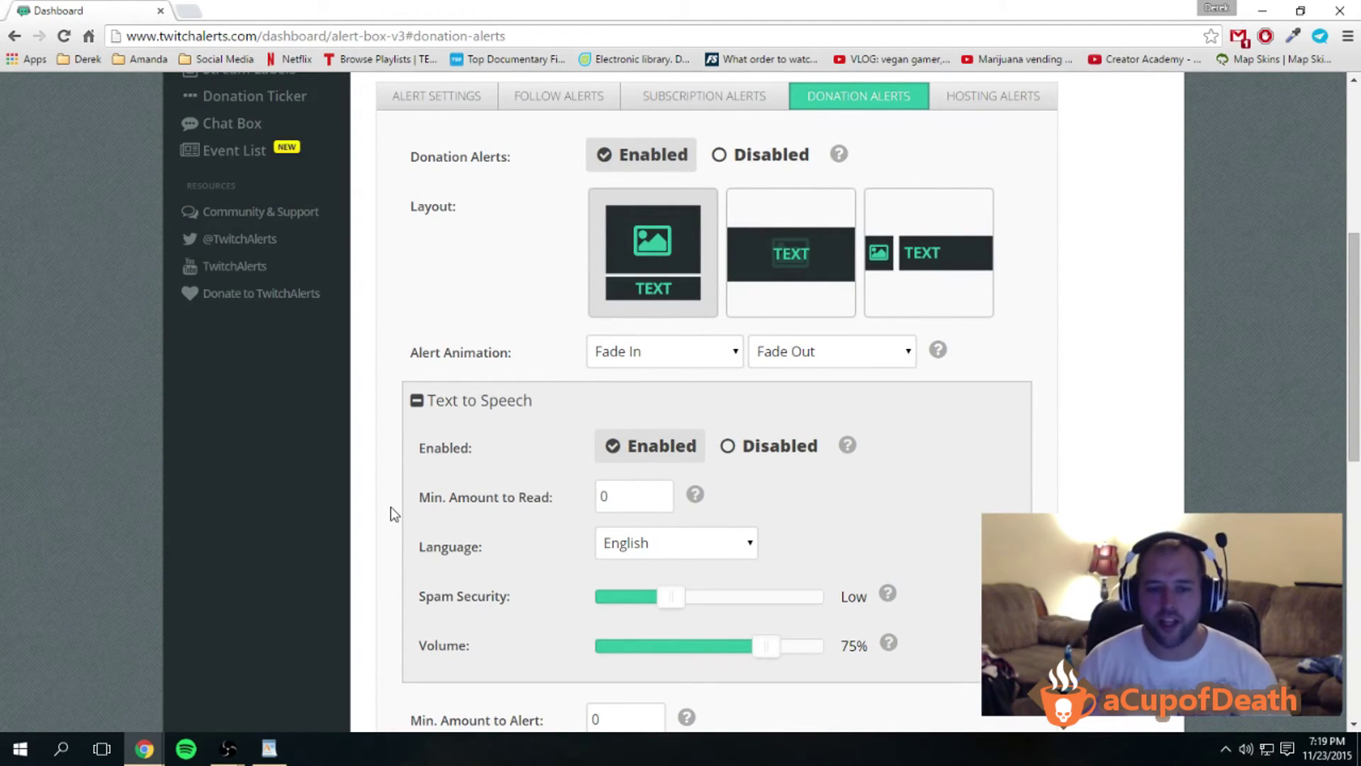
scroll(390, 496, "down", 2)
scroll(380, 471, "down", 2)
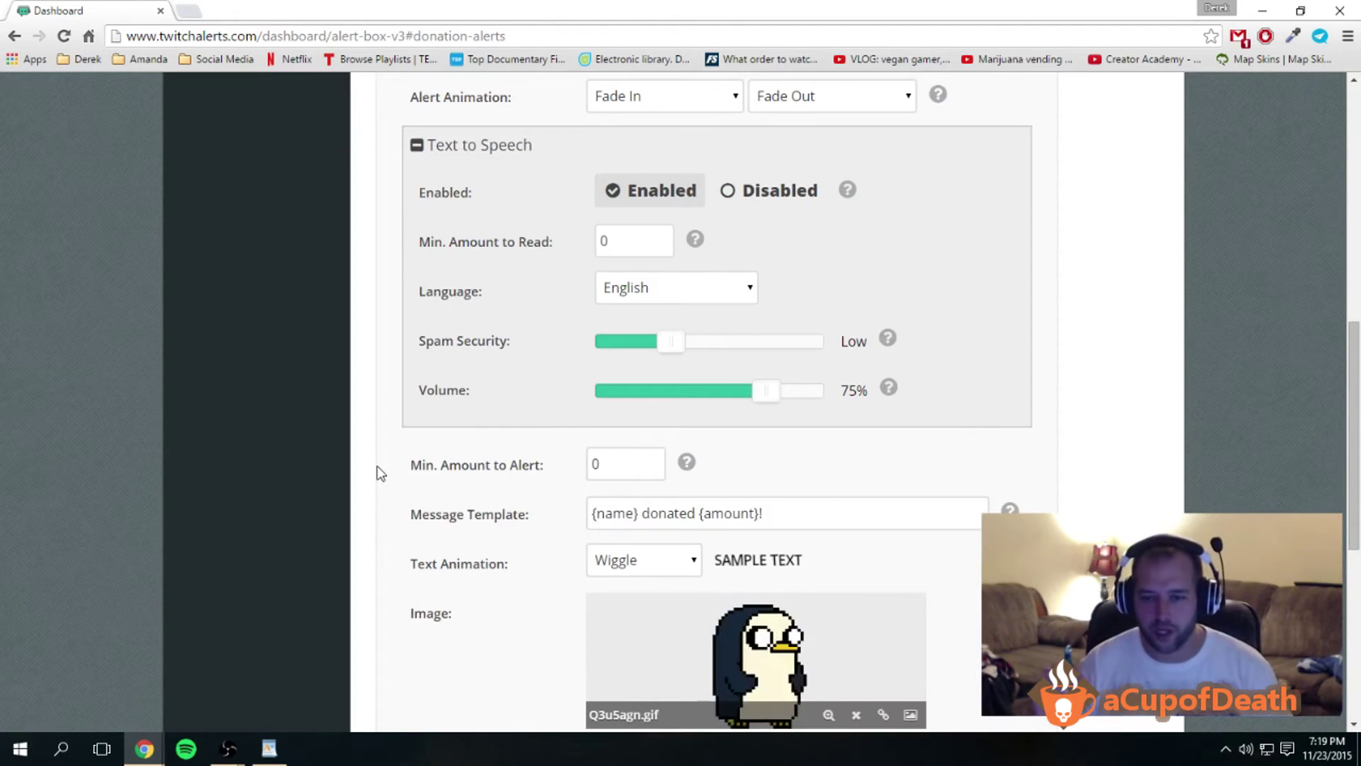
scroll(578, 496, "down", 5)
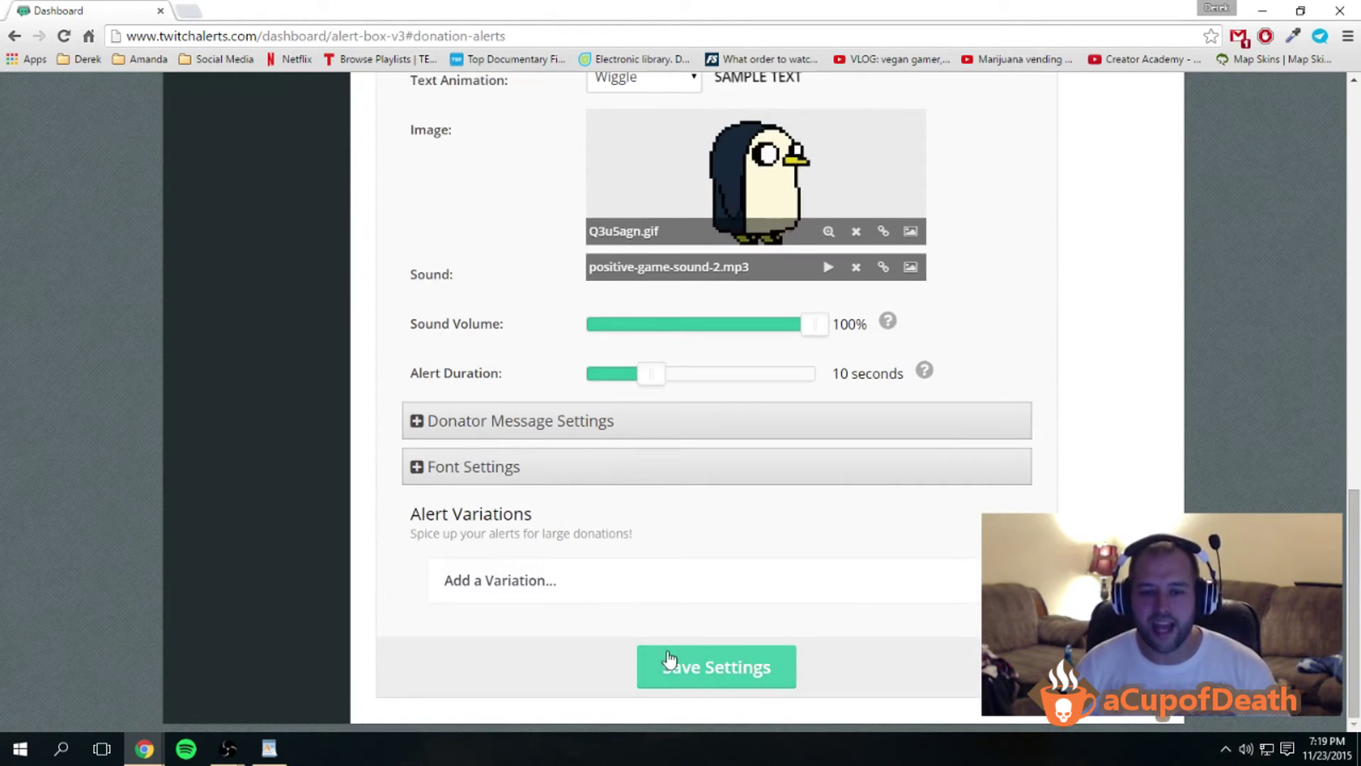
left_click(686, 663)
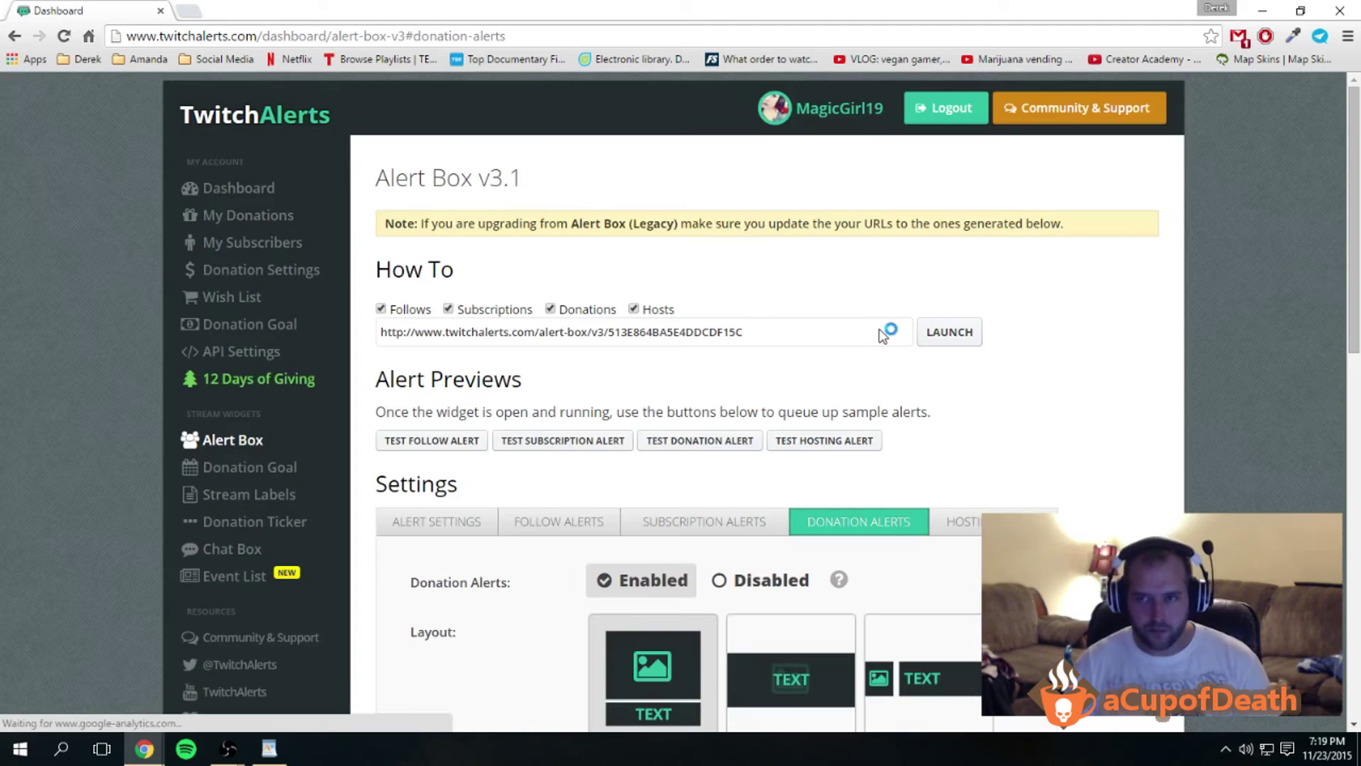
Return to Alert Settings and copy the alert box widget URL to the clipboard.
scroll(914, 369, "down", 4)
left_click(451, 268)
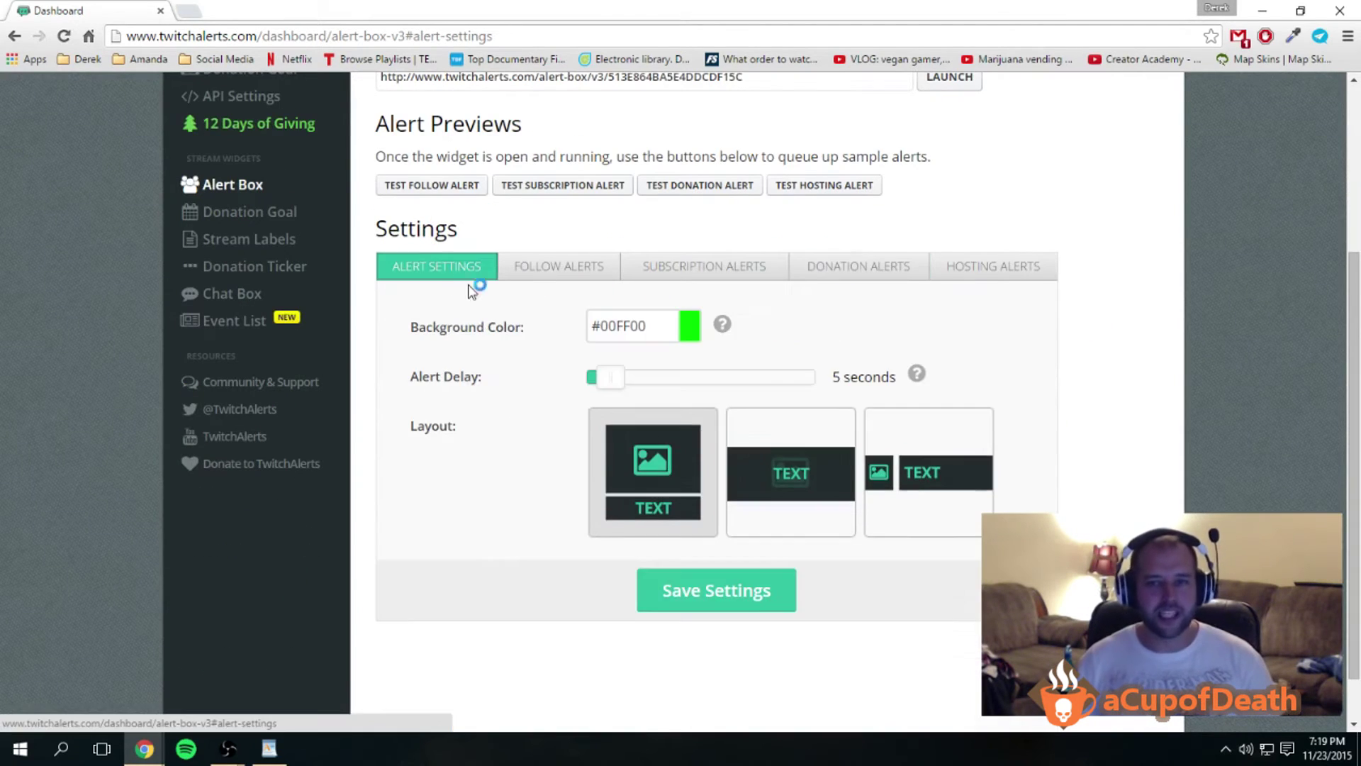
scroll(738, 550, "down", 3)
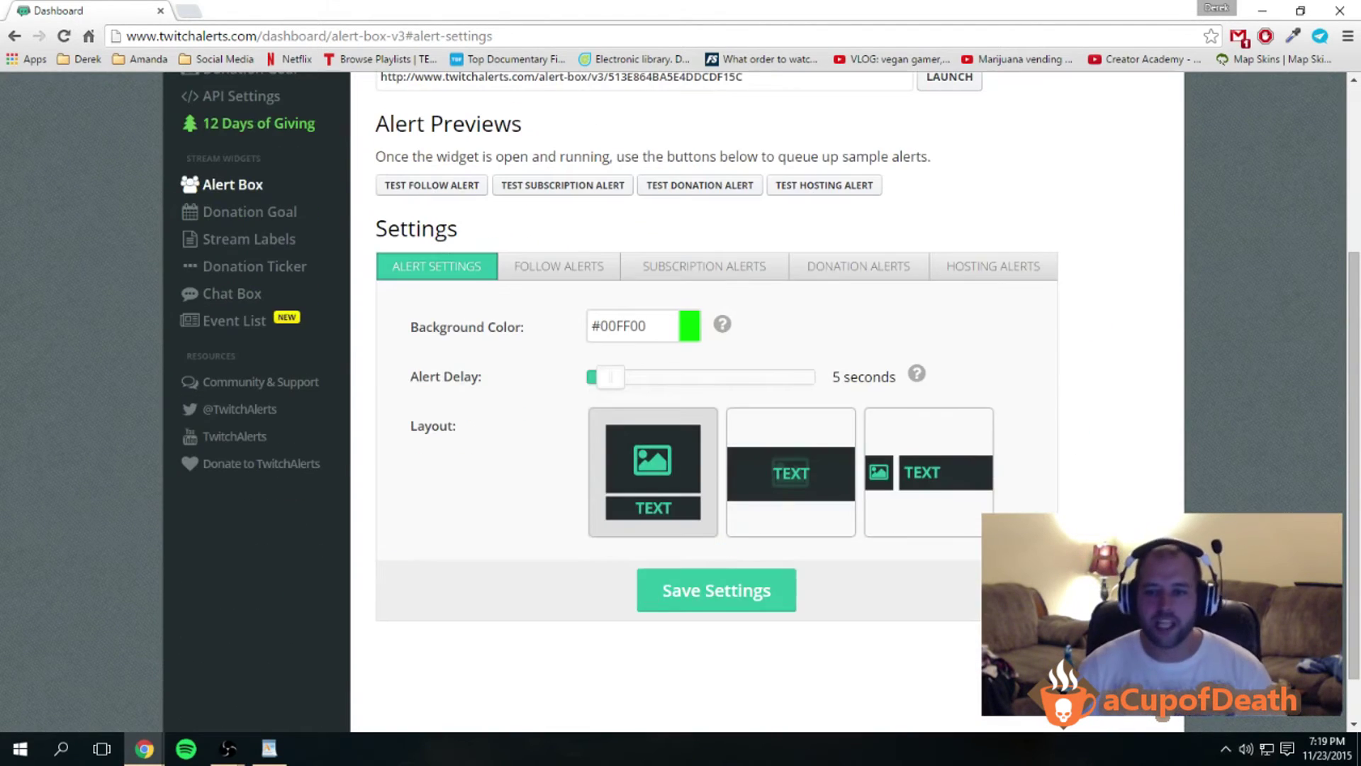
scroll(835, 481, "up", 2)
scroll(835, 481, "up", 1)
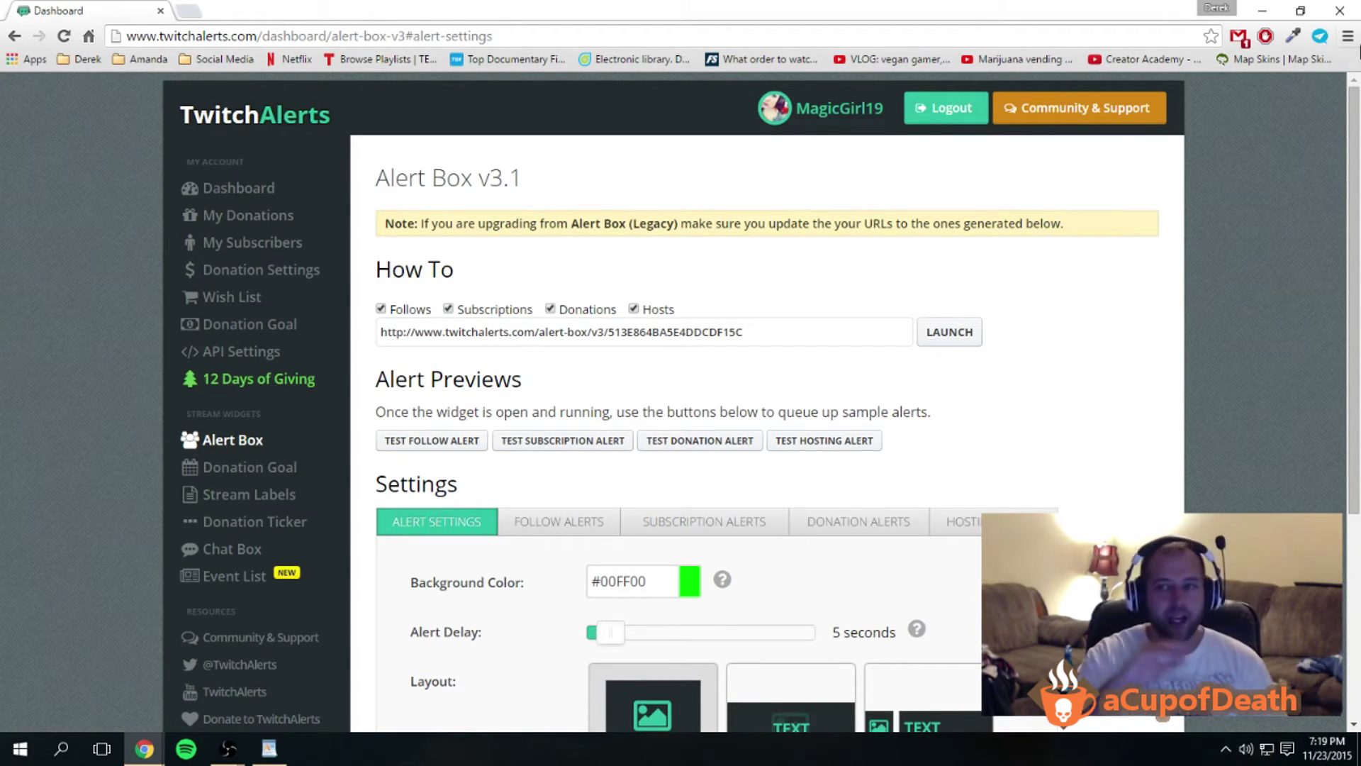
left_click(564, 341)
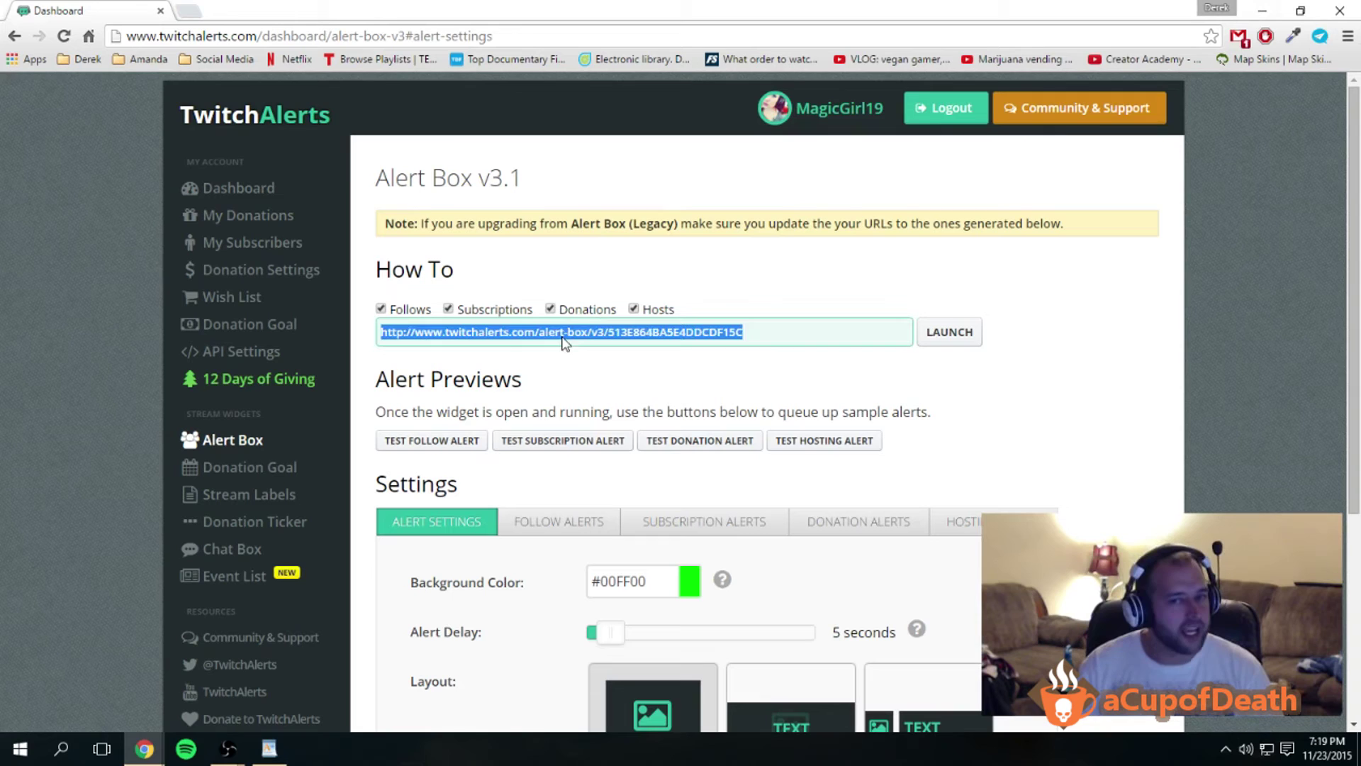
right_click(558, 334)
left_click(582, 348)
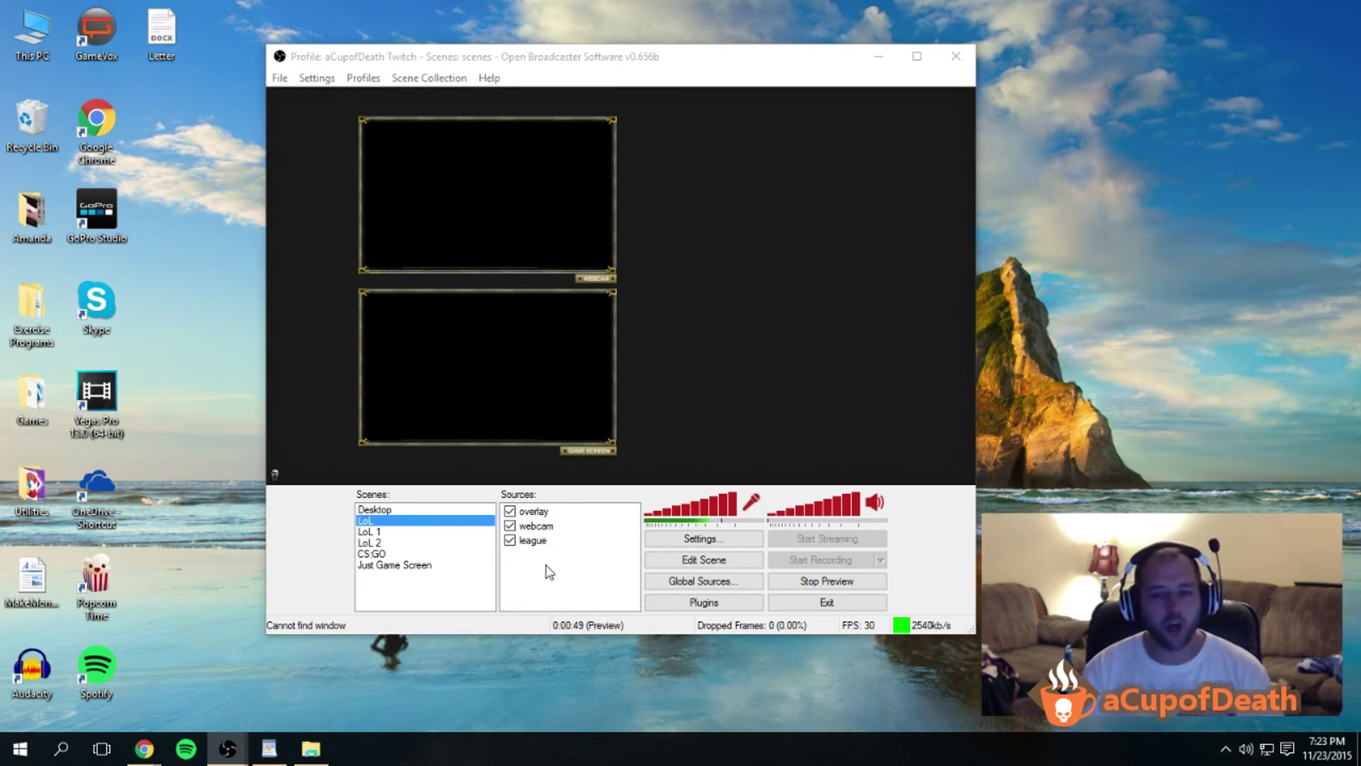
Add a CLR Browser source to the OBS scene named 'alertbox'.
right_click(548, 574)
mouse_move(595, 577)
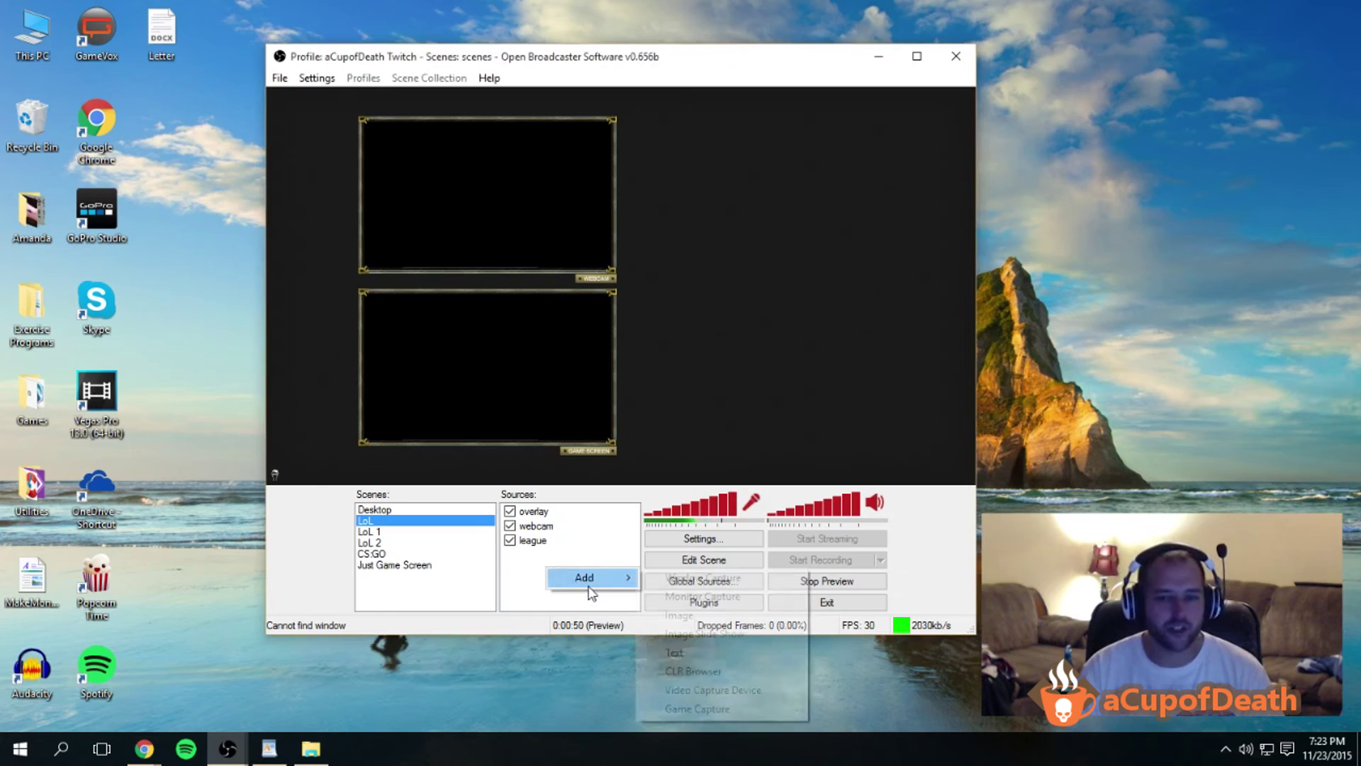
left_click(679, 671)
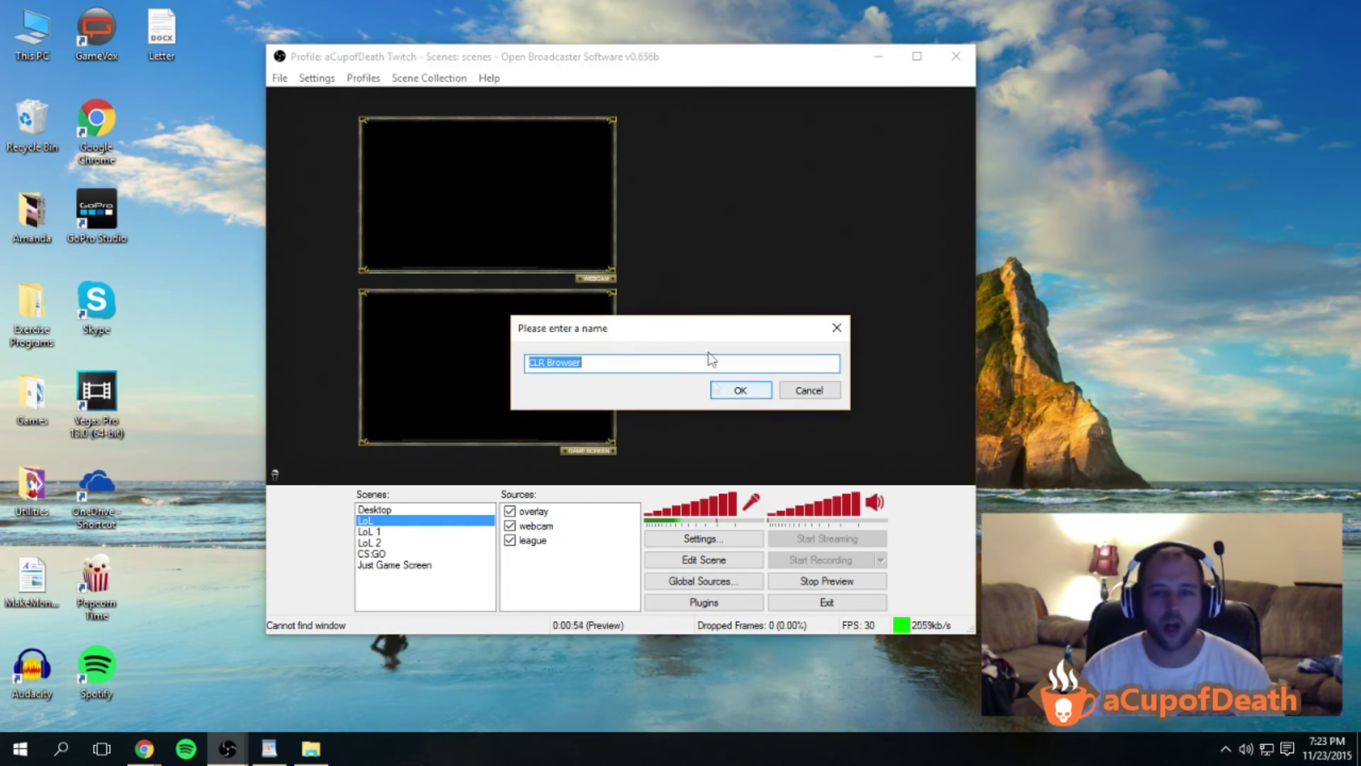
left_click(634, 363)
key("ctrl+a")
type("a")
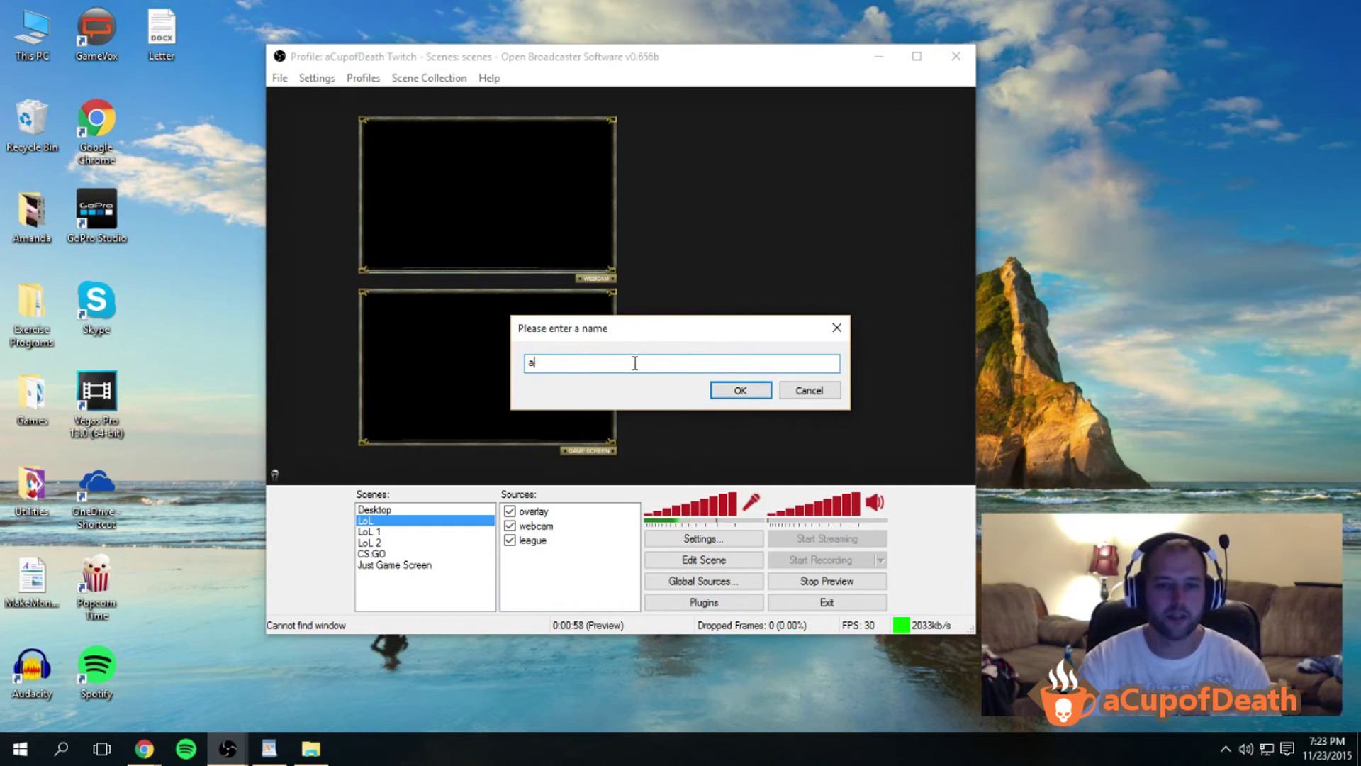
type("lertbox")
key("Return")
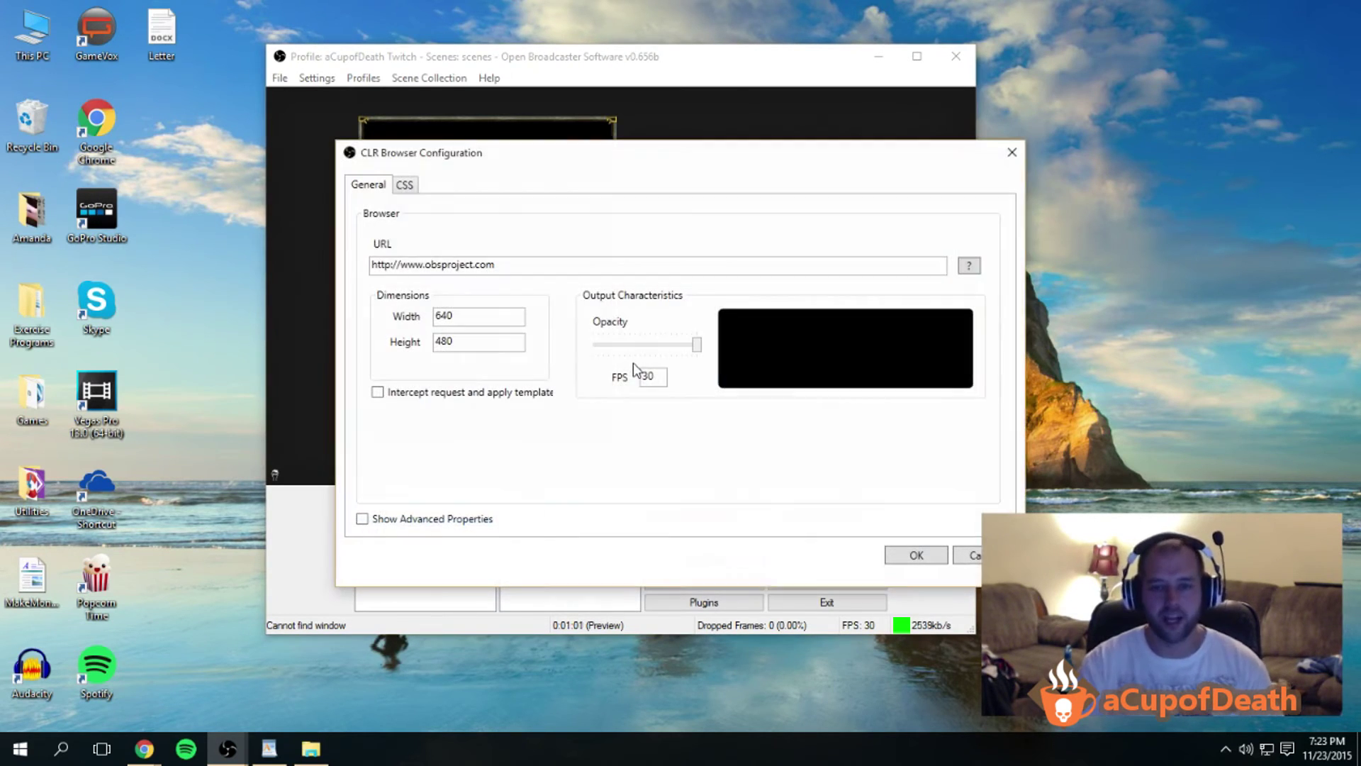
Paste the TwitchAlerts alert box URL and set the width to 1280.
left_click_drag(520, 260, 313, 270)
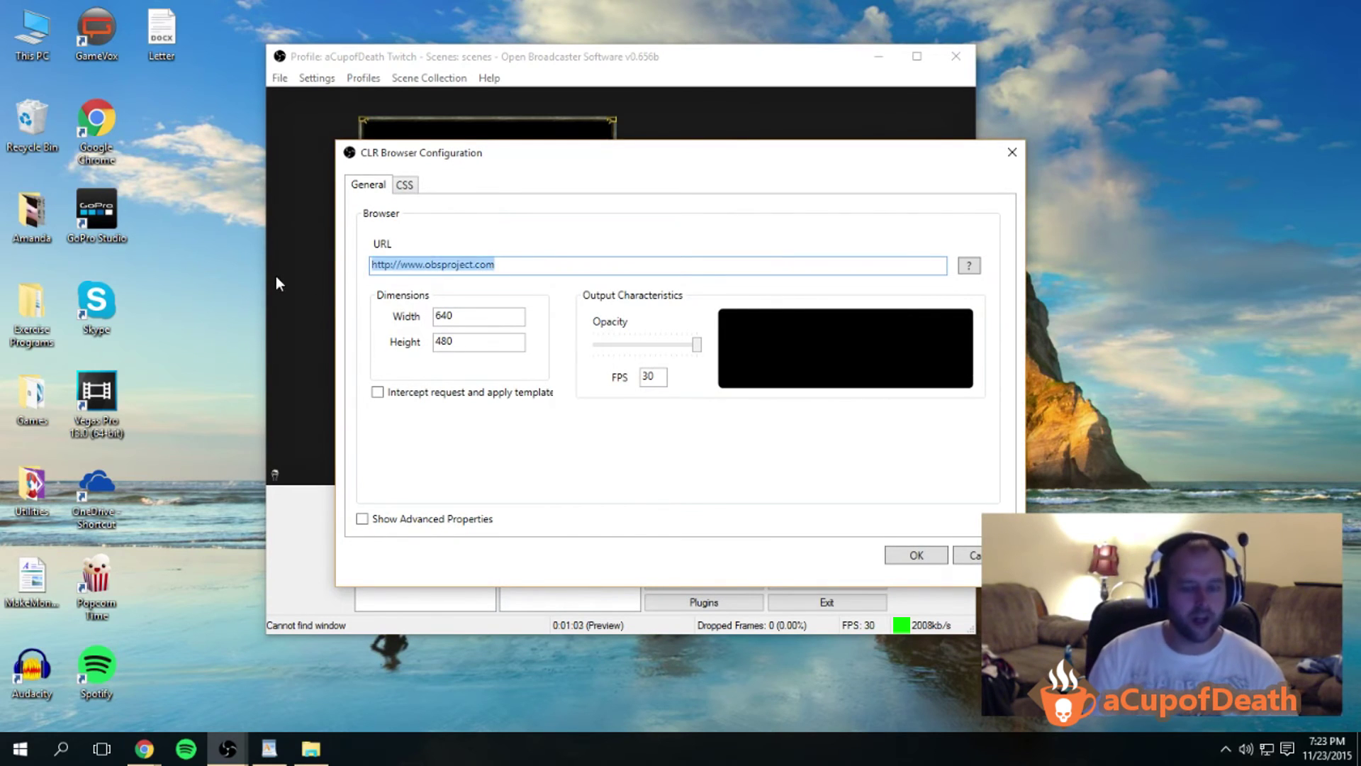
key("ctrl+v")
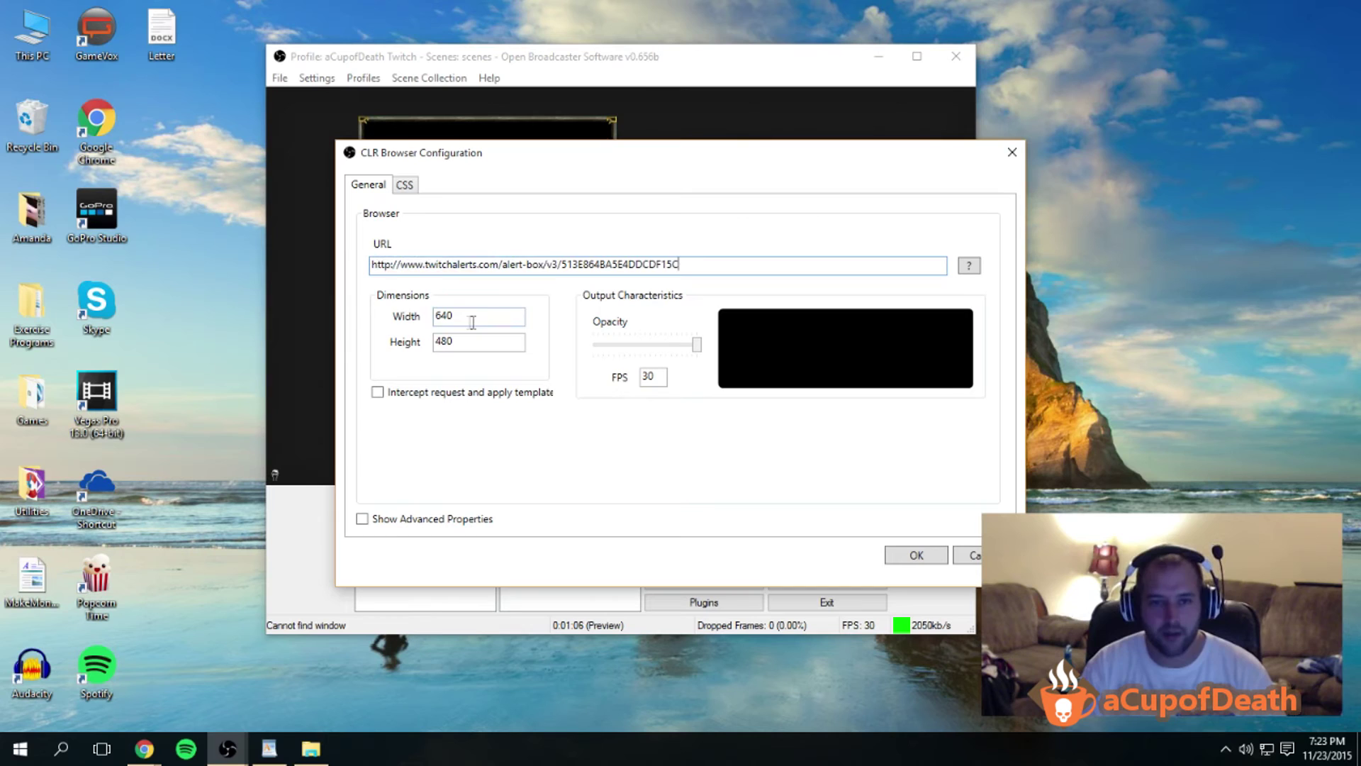
left_click_drag(470, 314, 413, 321)
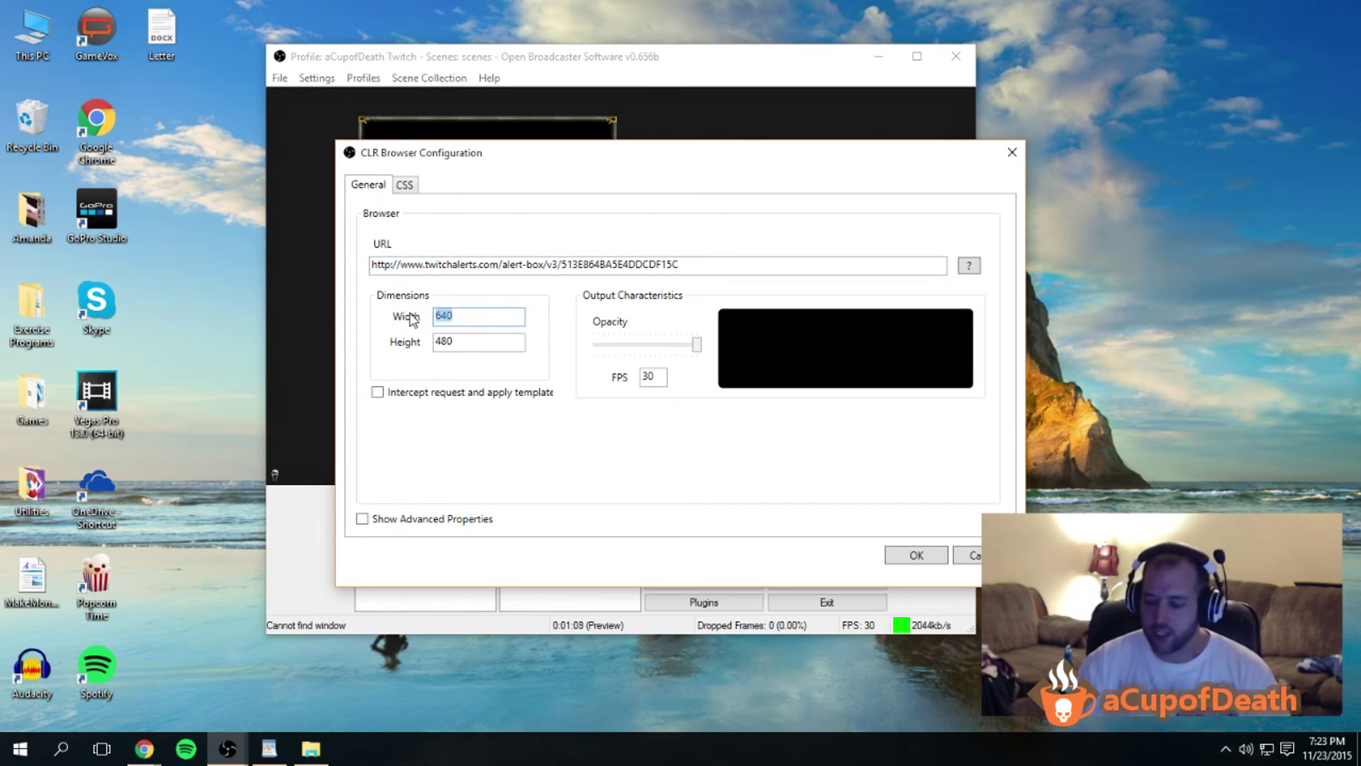
type("1280")
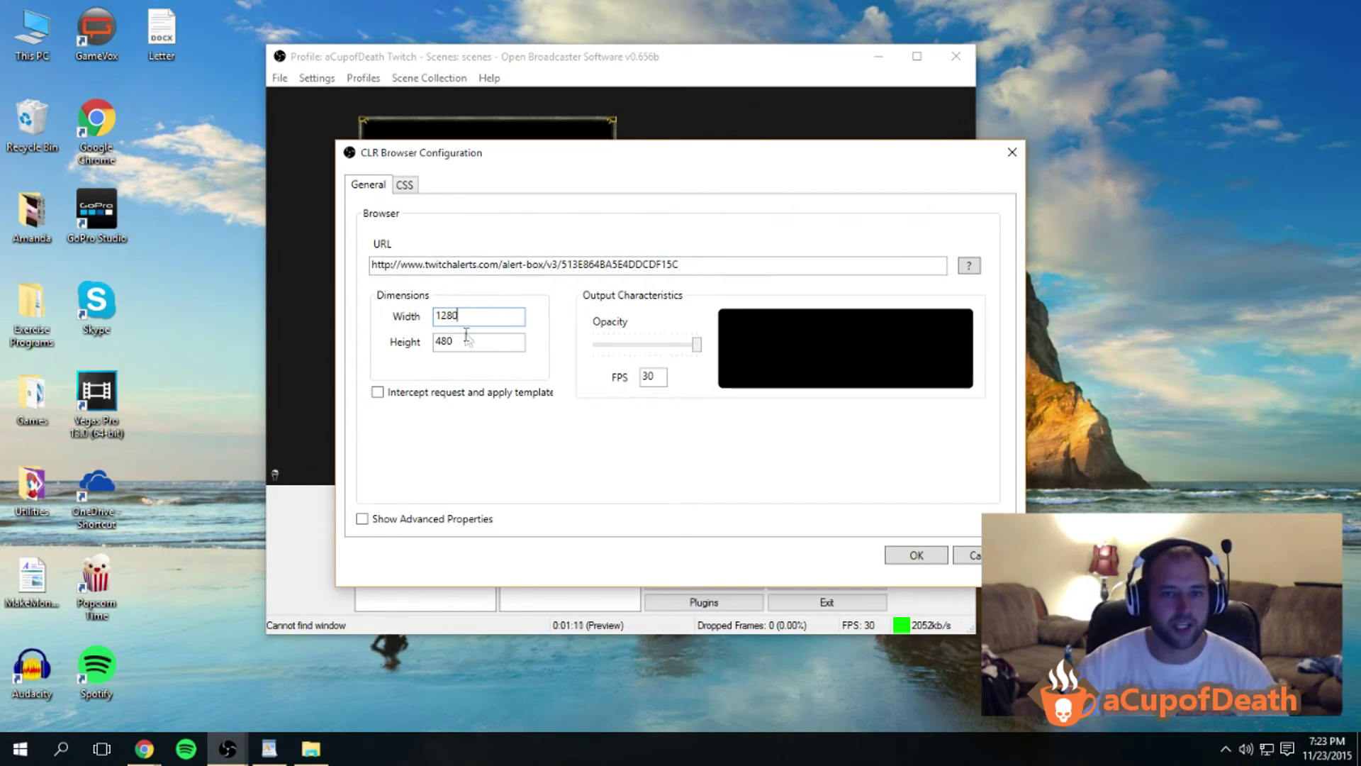
key("Tab")
Set height 720 and save the alertbox source, then close the green widget window in Chrome.
type("720")
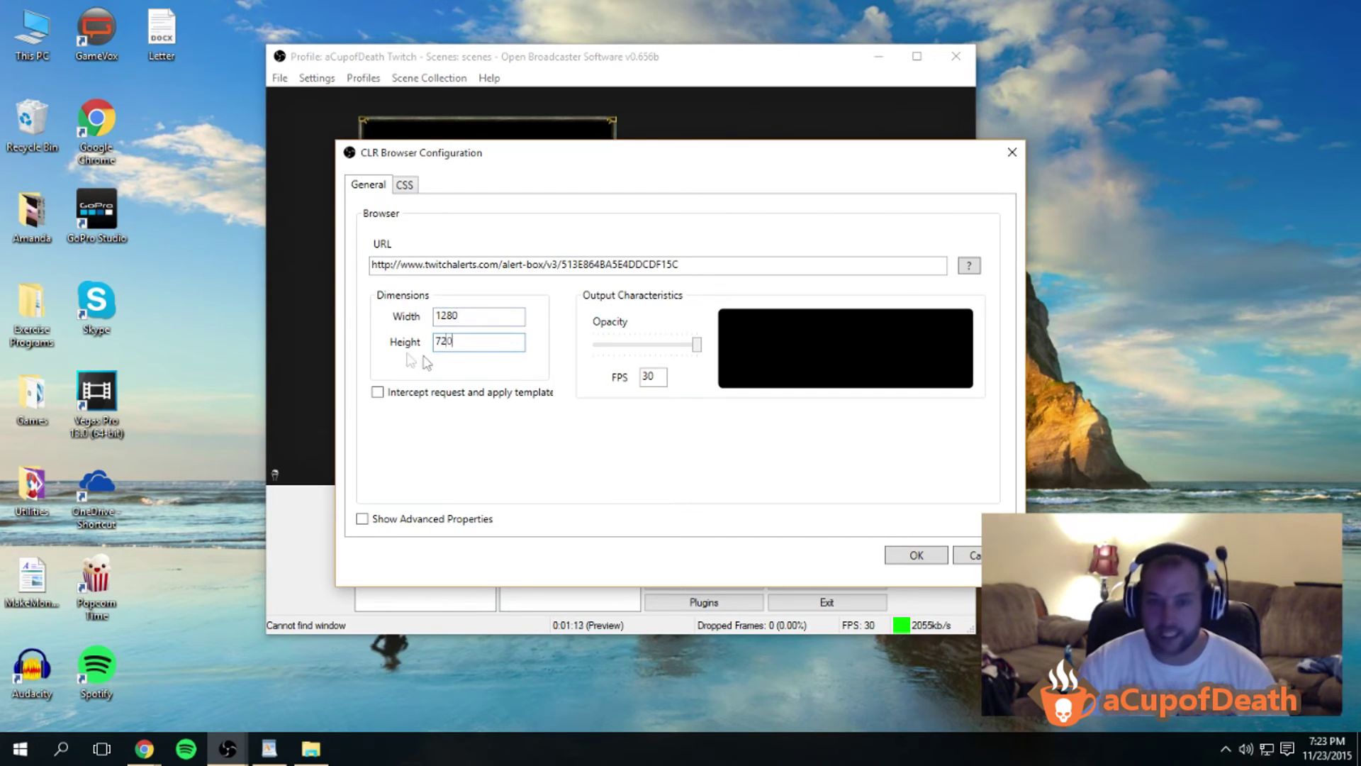
left_click(897, 558)
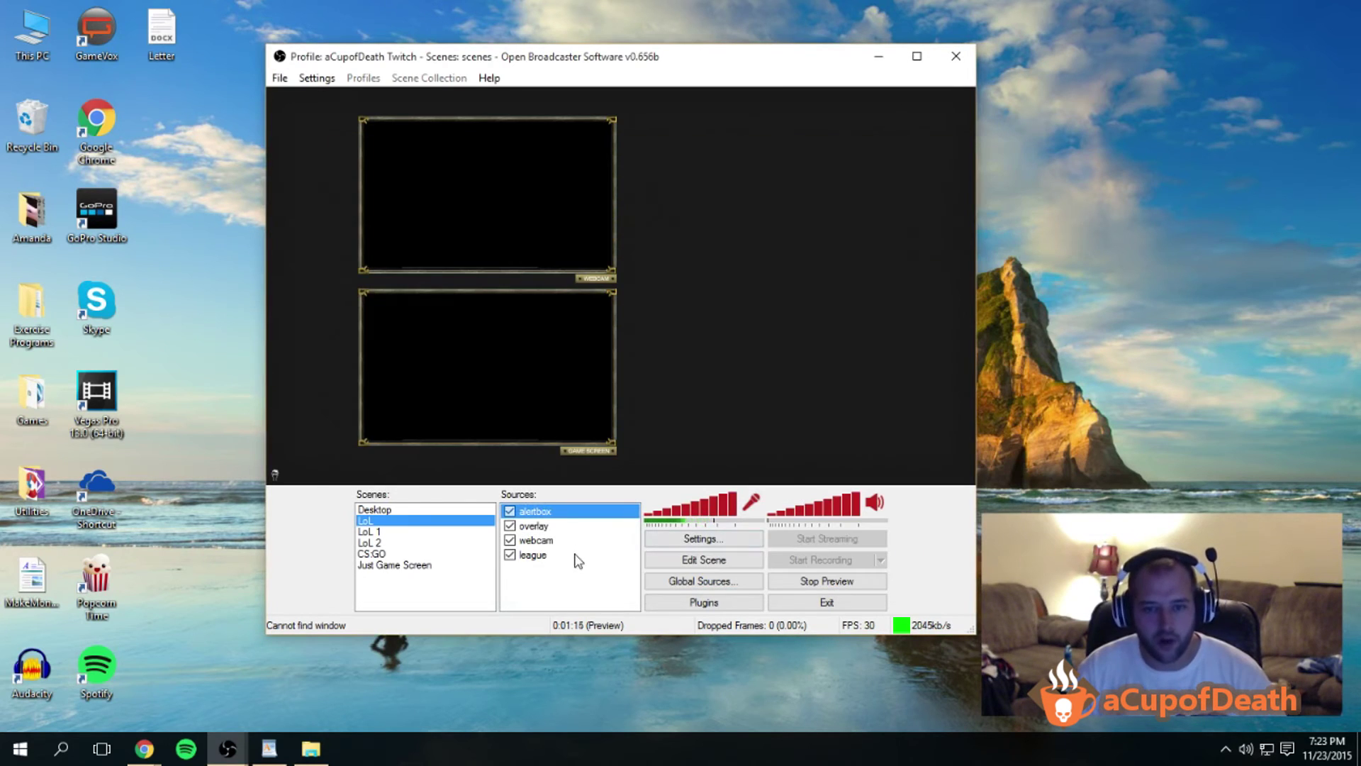
left_click(144, 749)
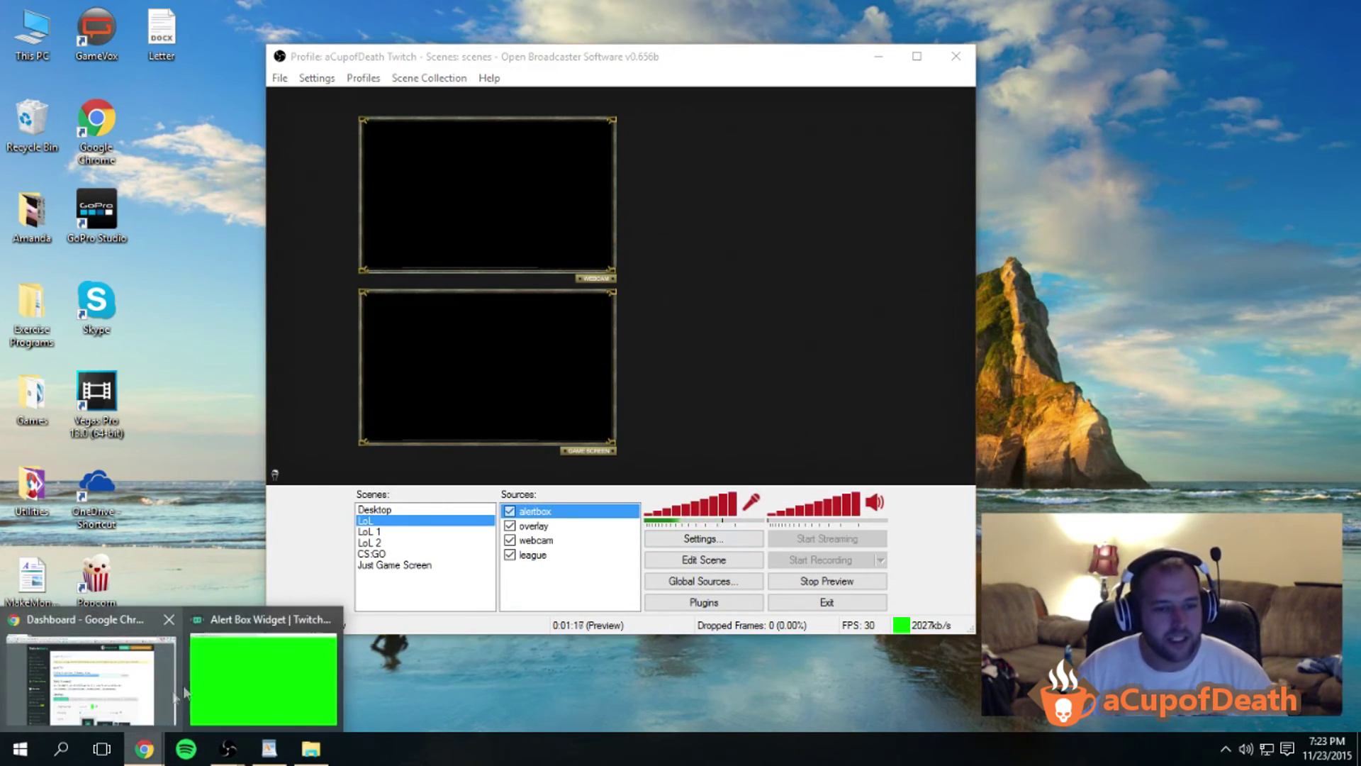
left_click(91, 678)
left_click(144, 749)
left_click(263, 677)
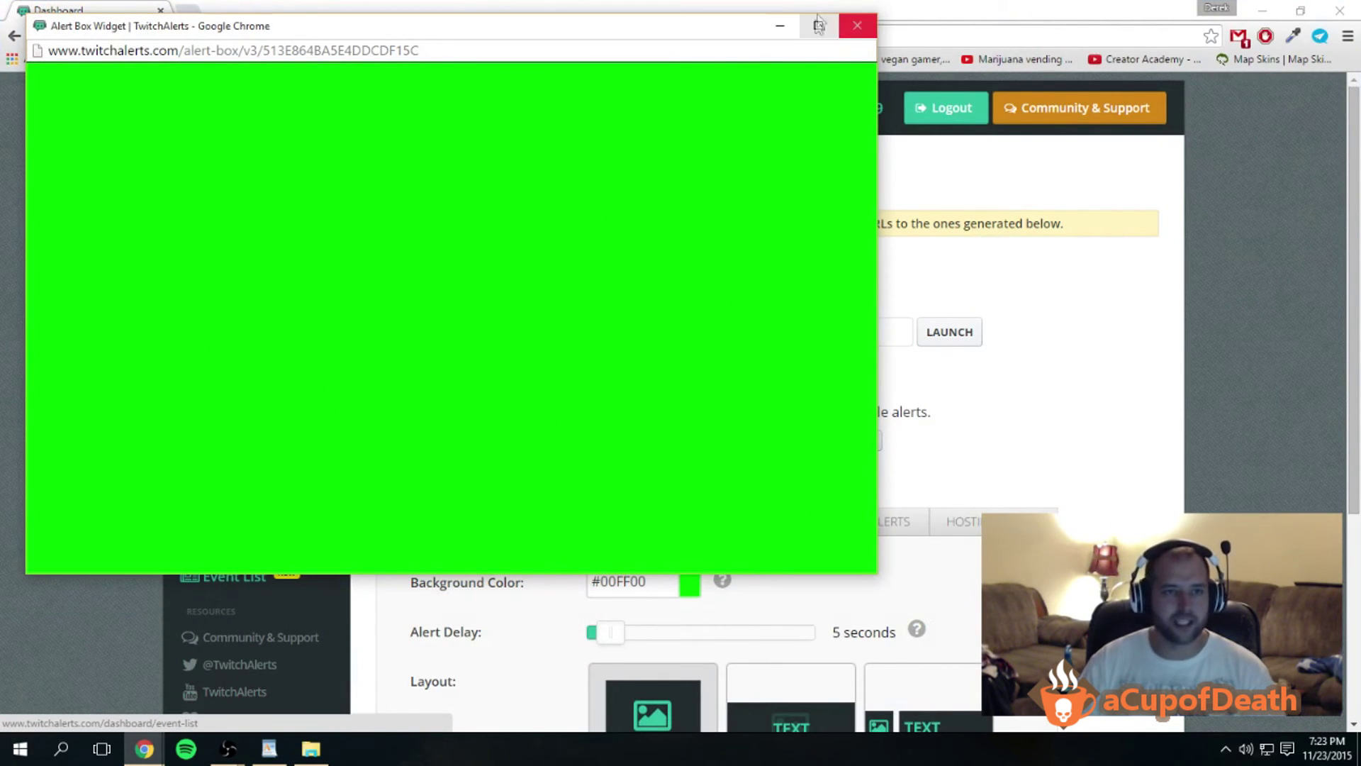
left_click(858, 27)
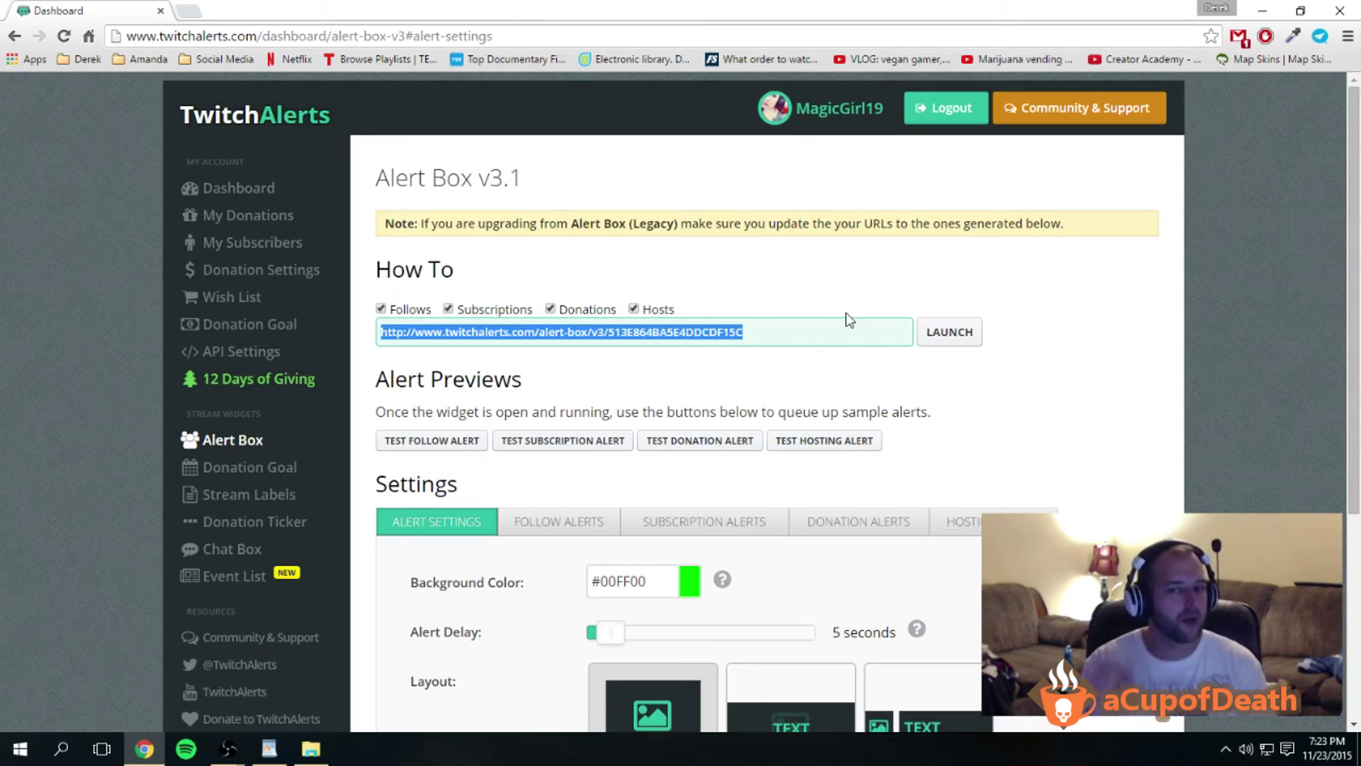
Send a $68 test donation alert and bring OBS forward to watch it in the preview.
left_click(654, 446)
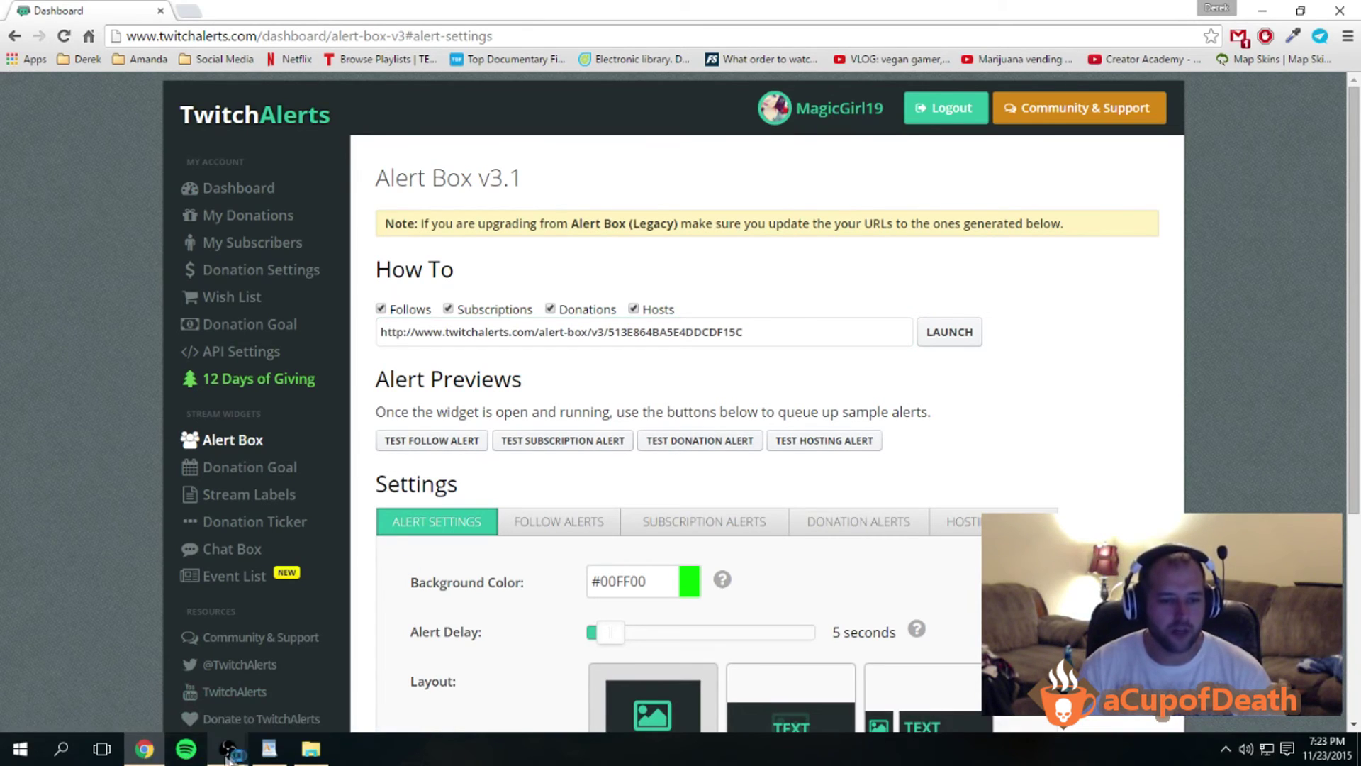
mouse_move(228, 748)
left_click(308, 697)
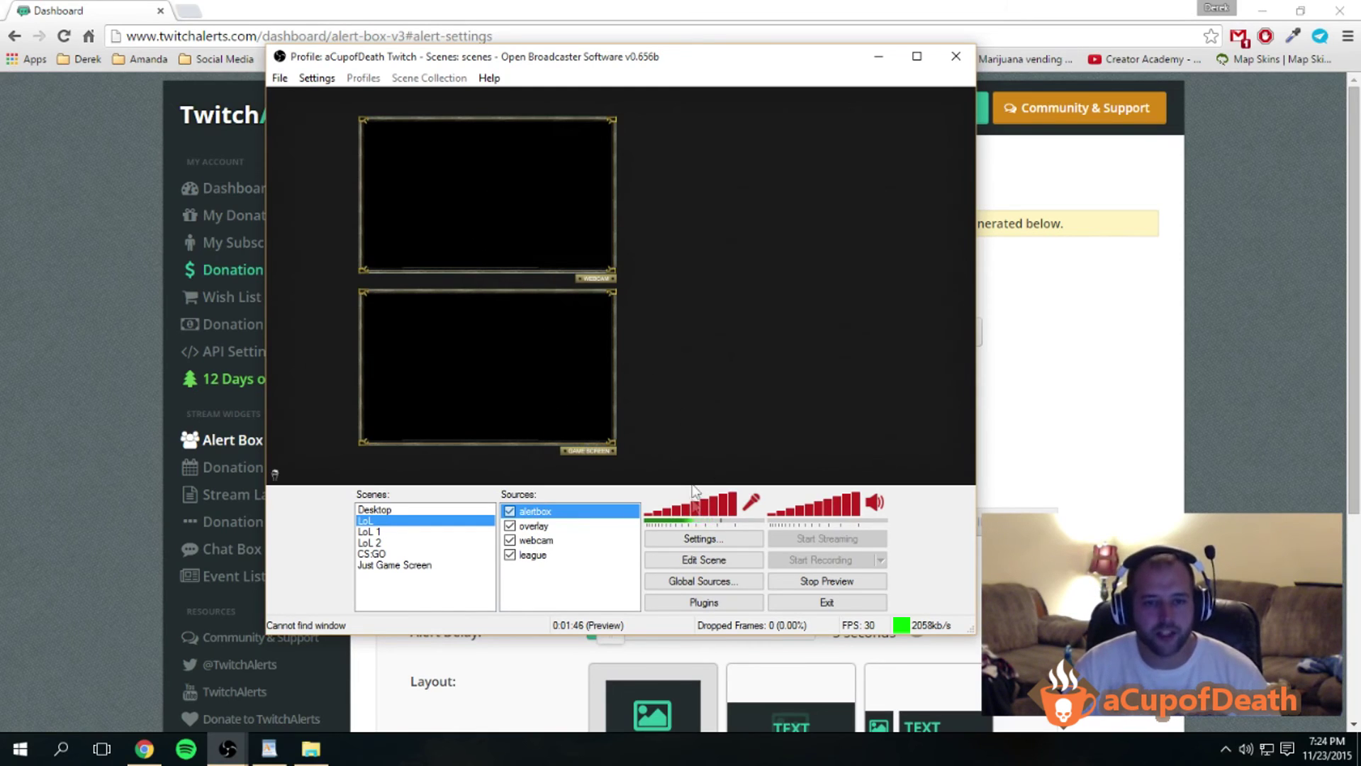
Resize the alertbox source corner to fill the entire OBS preview, then return to the TwitchAlerts dashboard in Chrome.
left_click(697, 560)
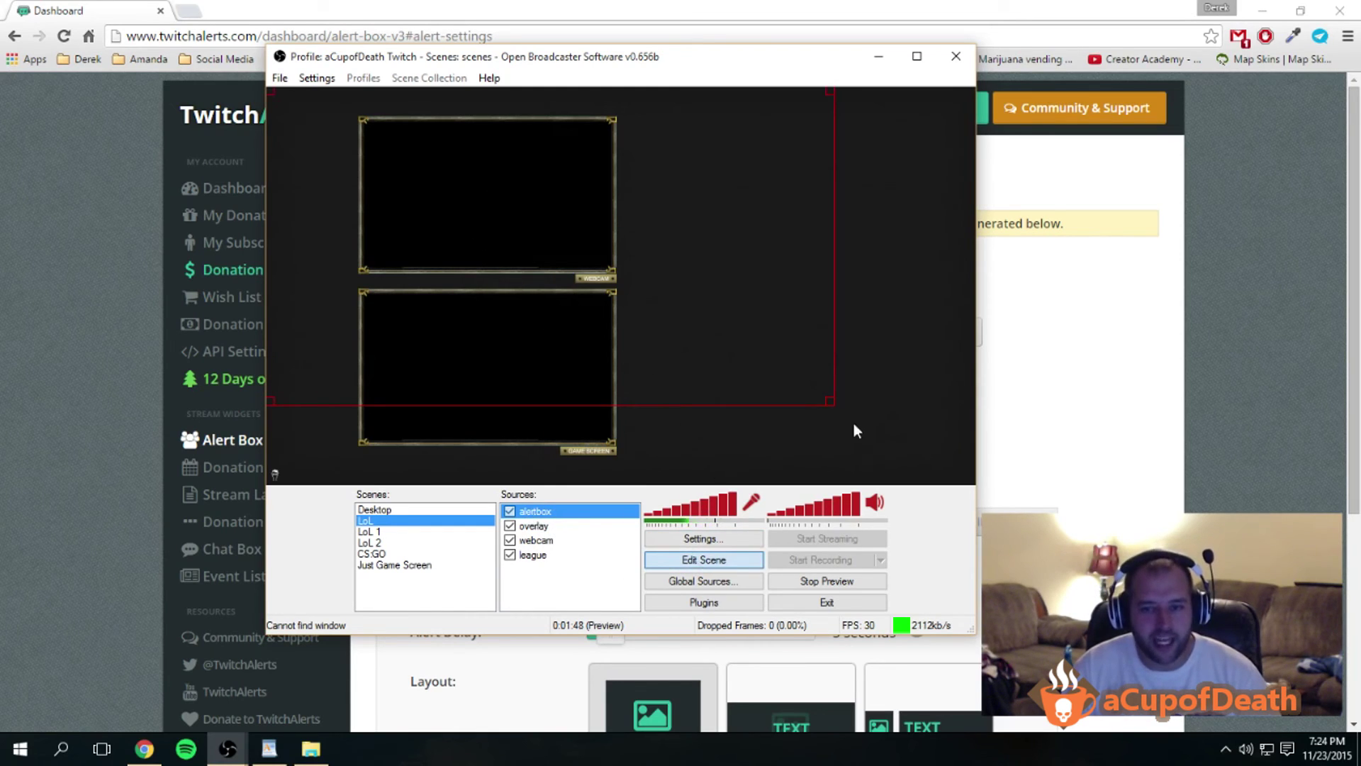
left_click_drag(830, 402, 966, 479)
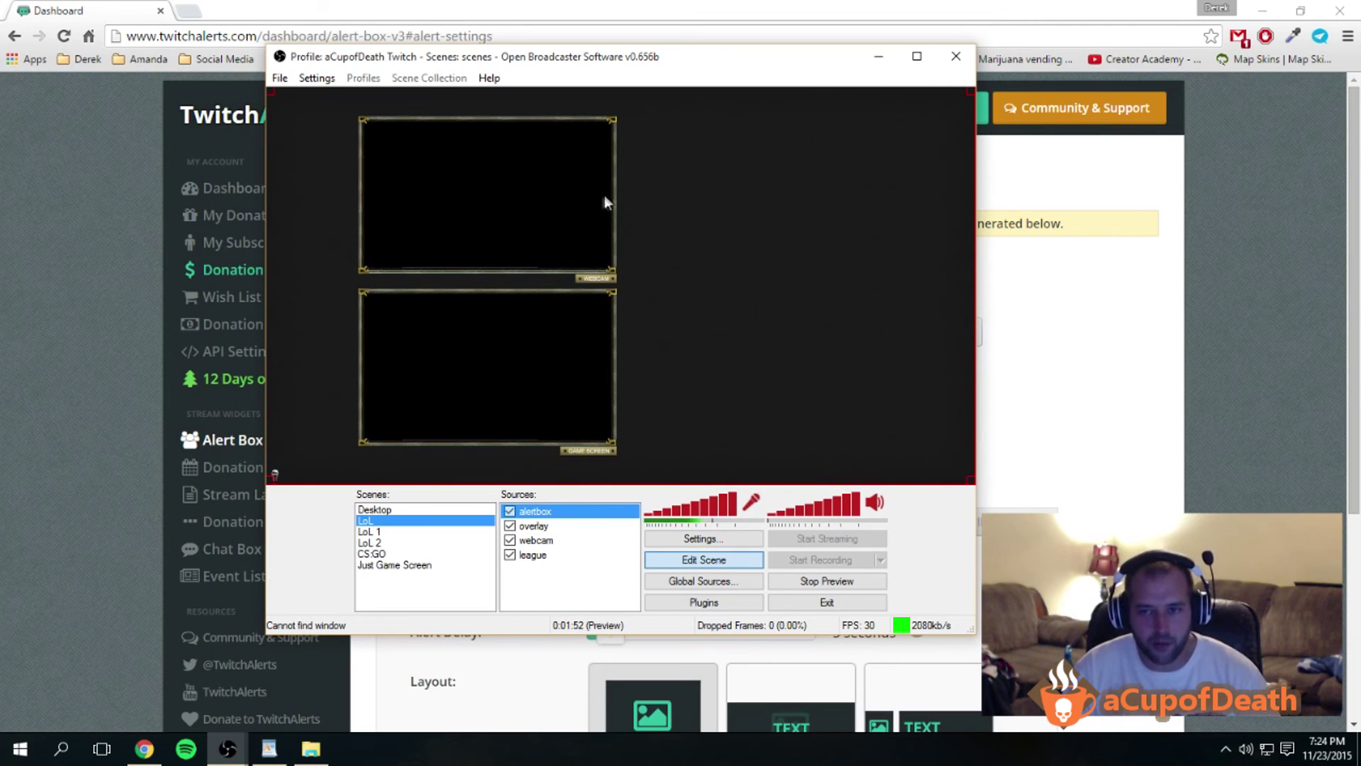
left_click(691, 564)
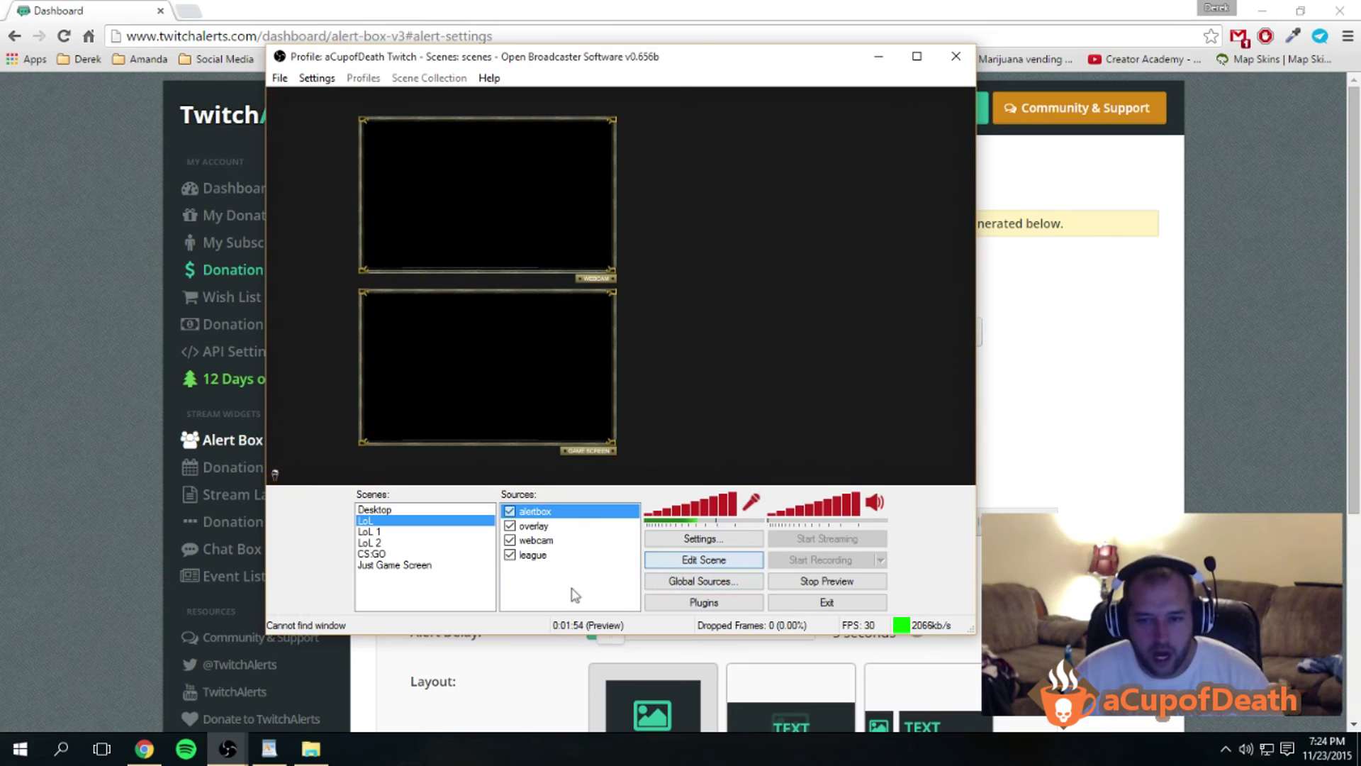
left_click(560, 596)
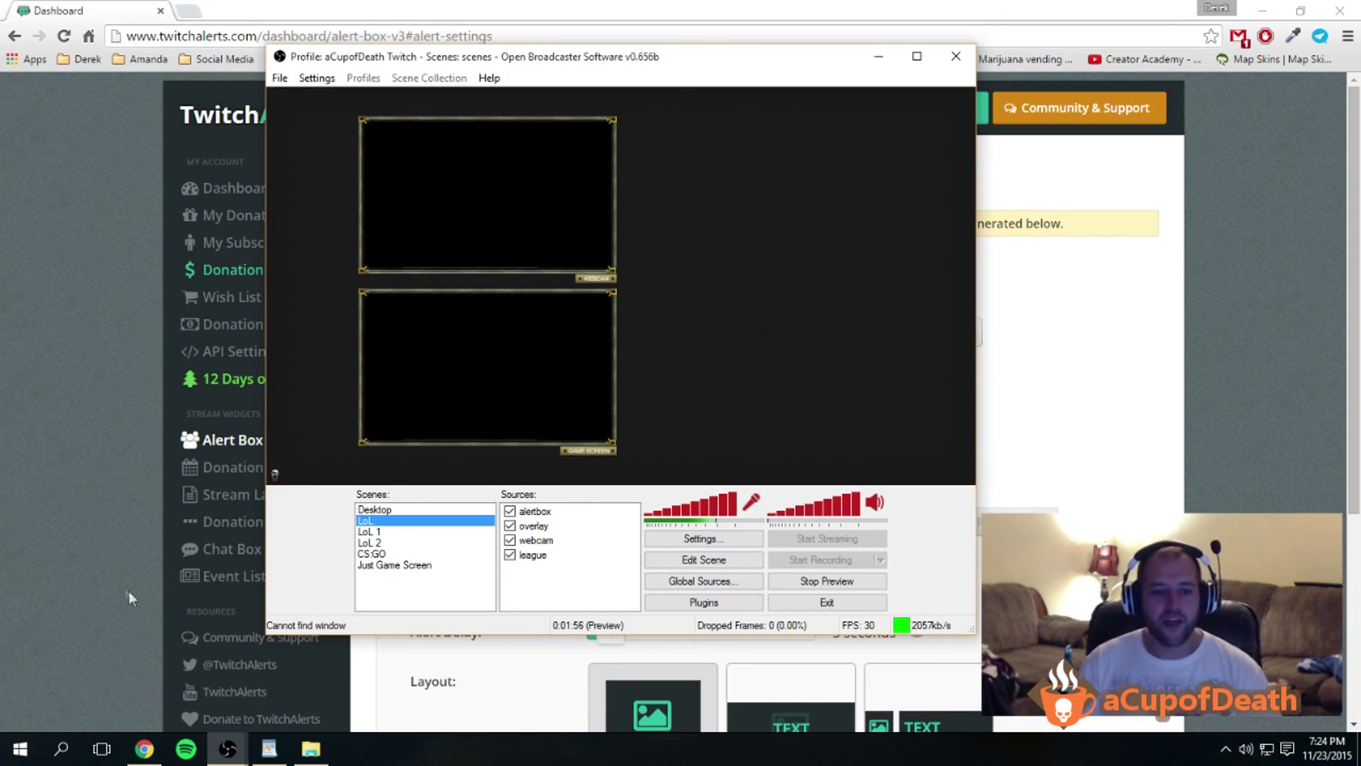
left_click(100, 573)
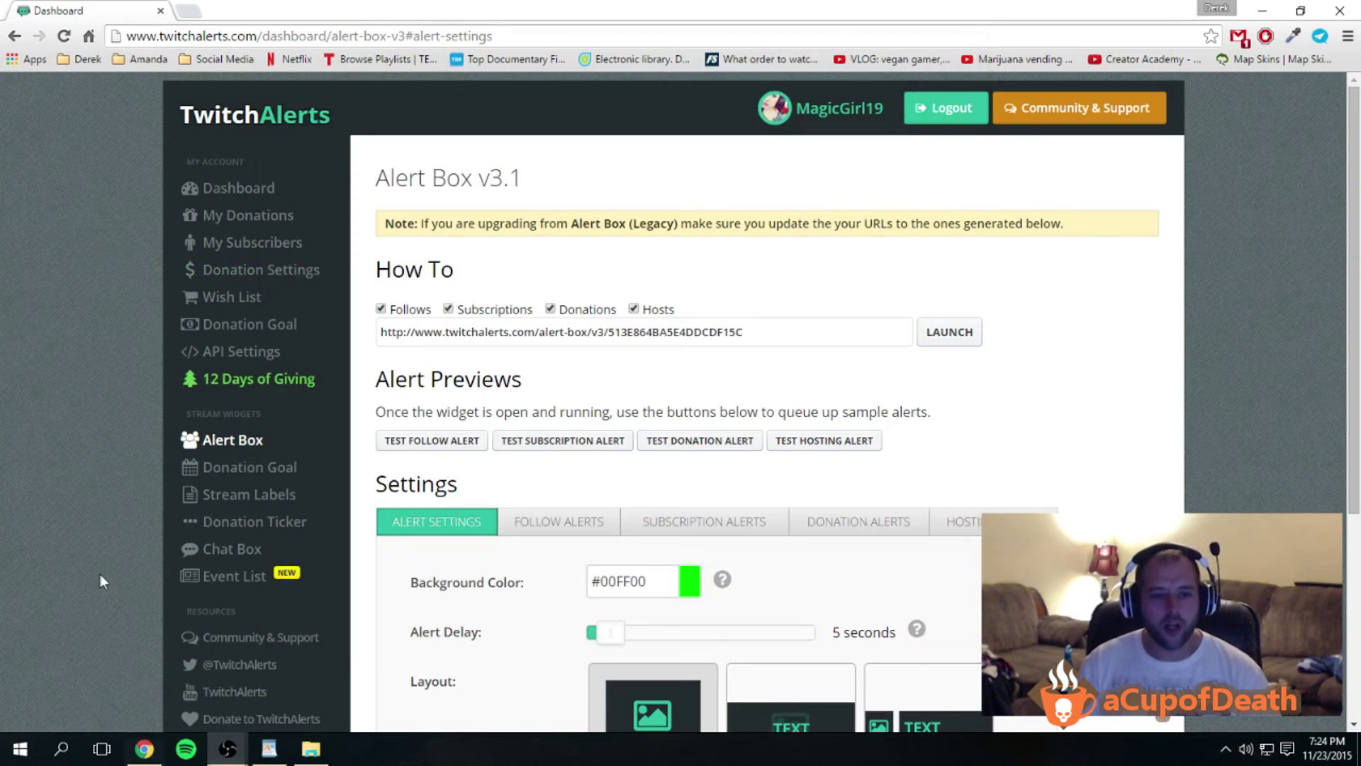
Fire a $33 test donation alert and watch it play across the resized OBS preview.
left_click(666, 444)
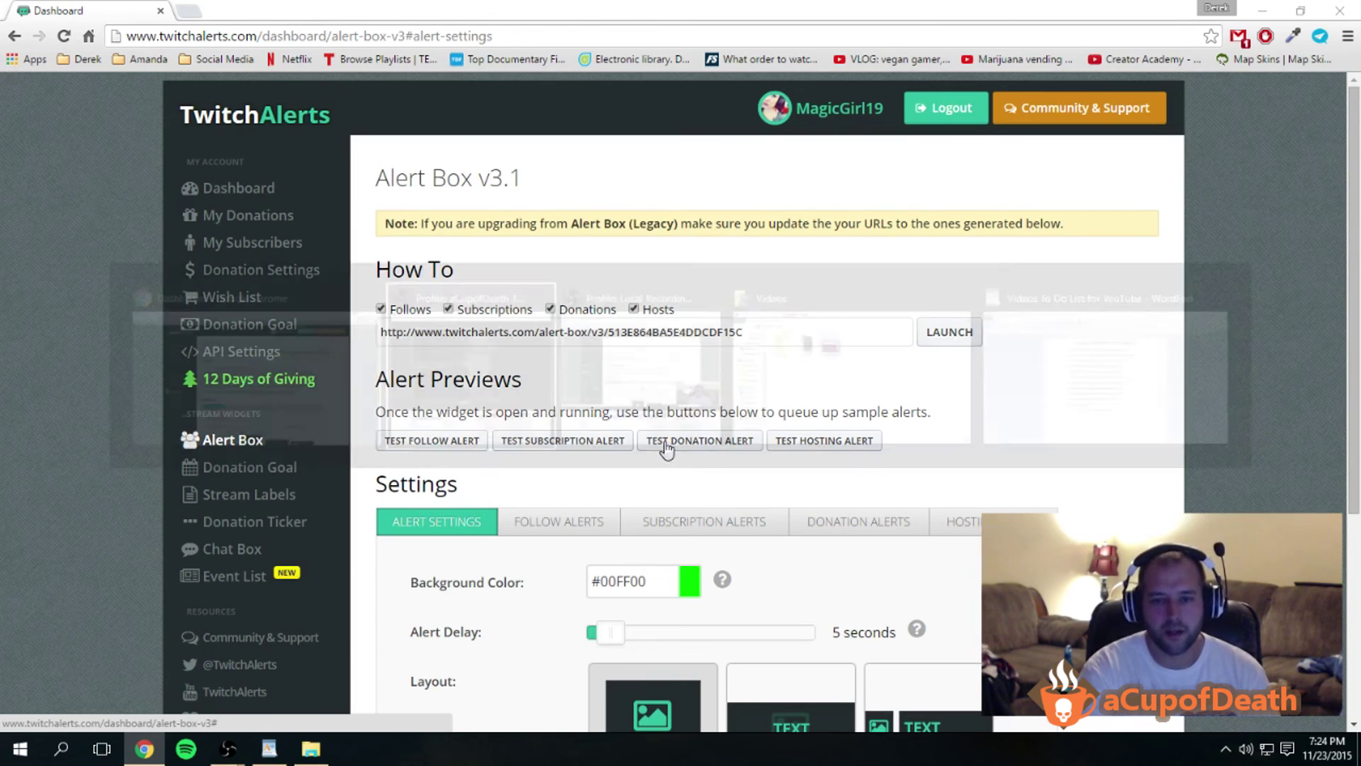
key("alt+Tab")
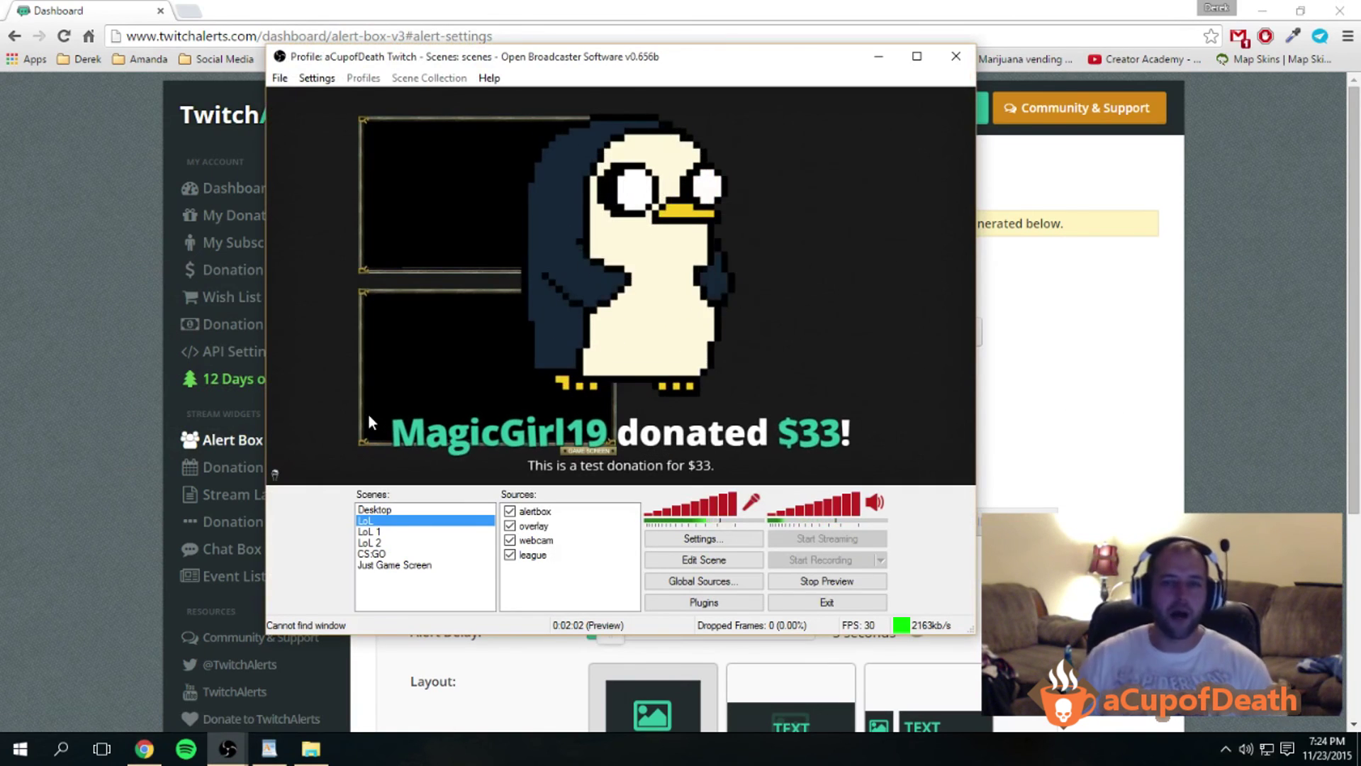